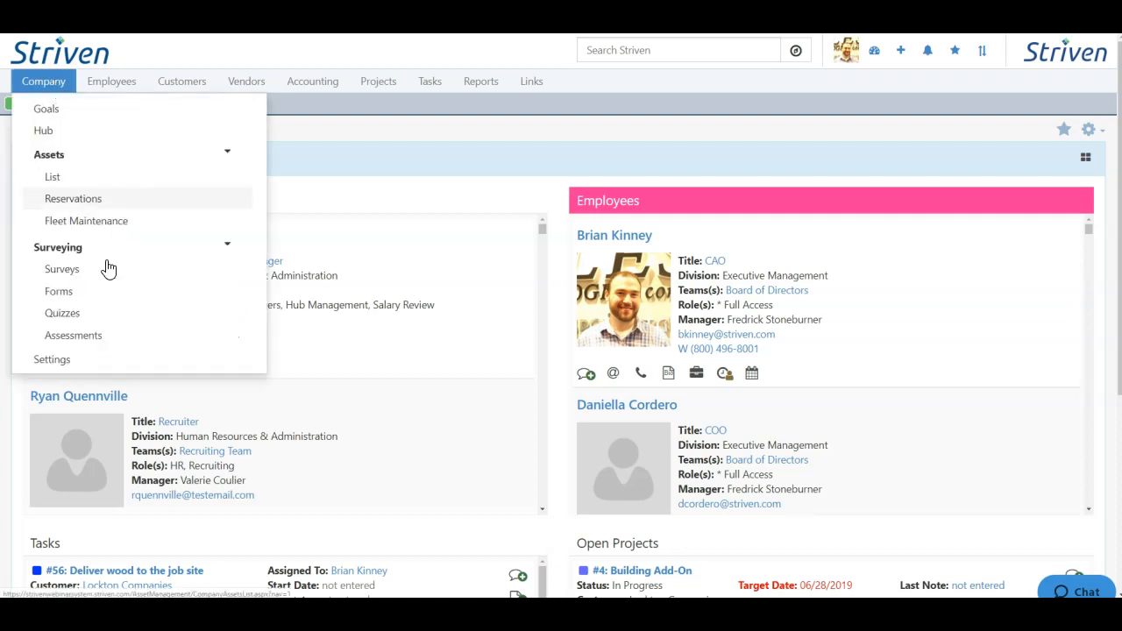
Step: Navigate to Company Settings > Accounting > AR > Collection Workflow
{"action": "left_click", "coordinate": [56, 367]}
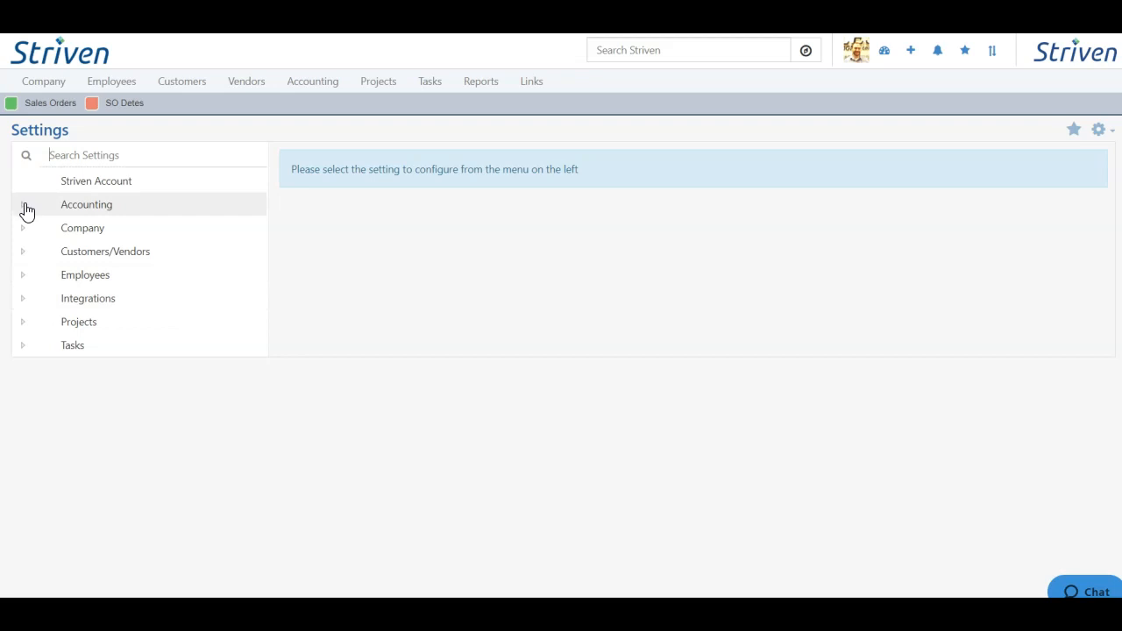
{"action": "left_click", "coordinate": [24, 207]}
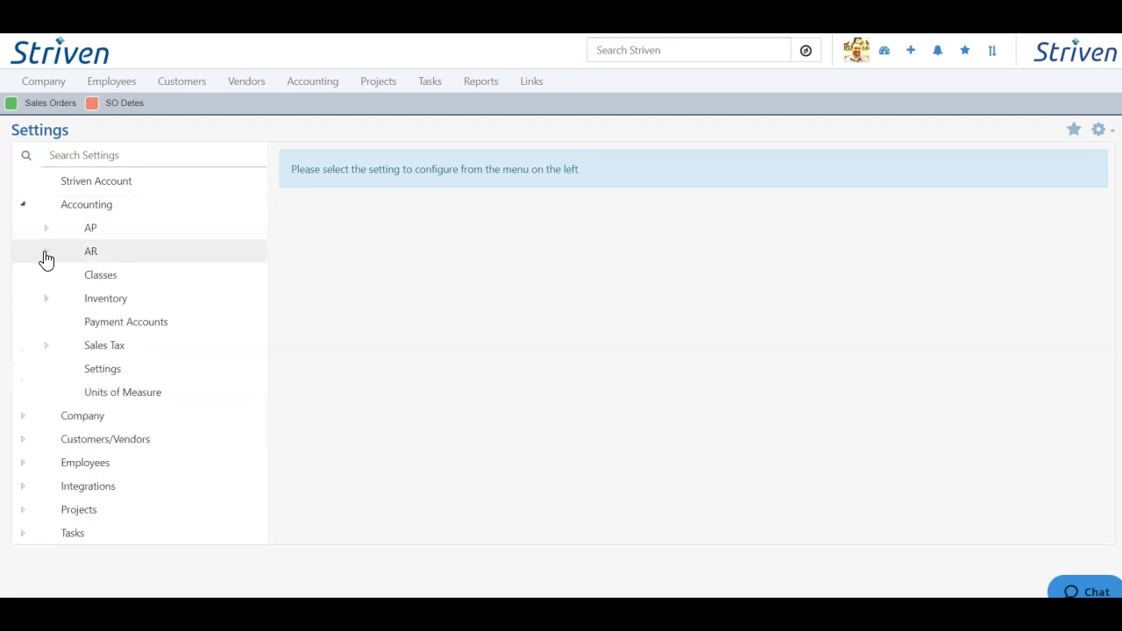
{"action": "left_click", "coordinate": [45, 253]}
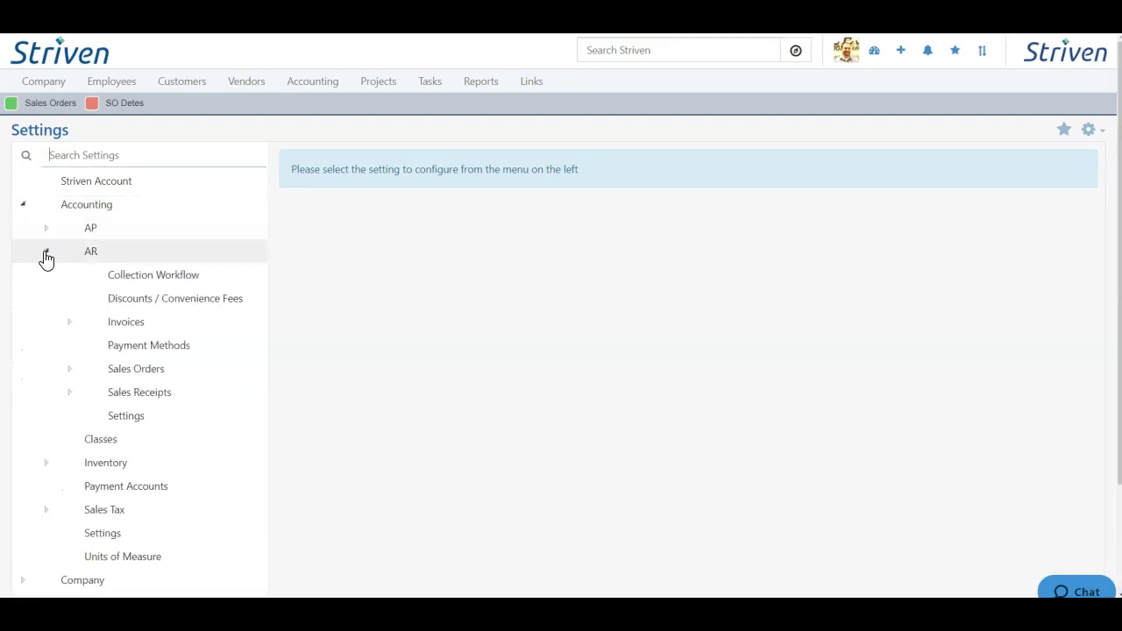
{"action": "left_click", "coordinate": [179, 286]}
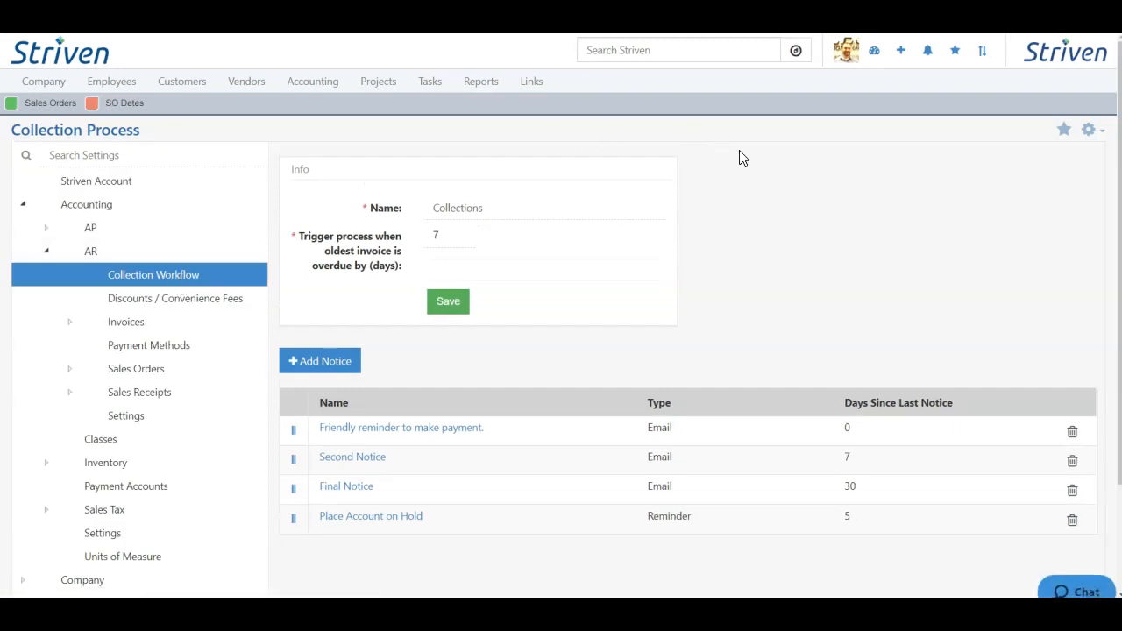
{"action": "left_click", "coordinate": [497, 208]}
{"action": "key", "text": "BackSpace"}
{"action": "type", "text": "s"}
{"action": "left_click", "coordinate": [458, 237]}
{"action": "scroll", "coordinate": [711, 279], "scroll_direction": "down", "scroll_amount": 2}
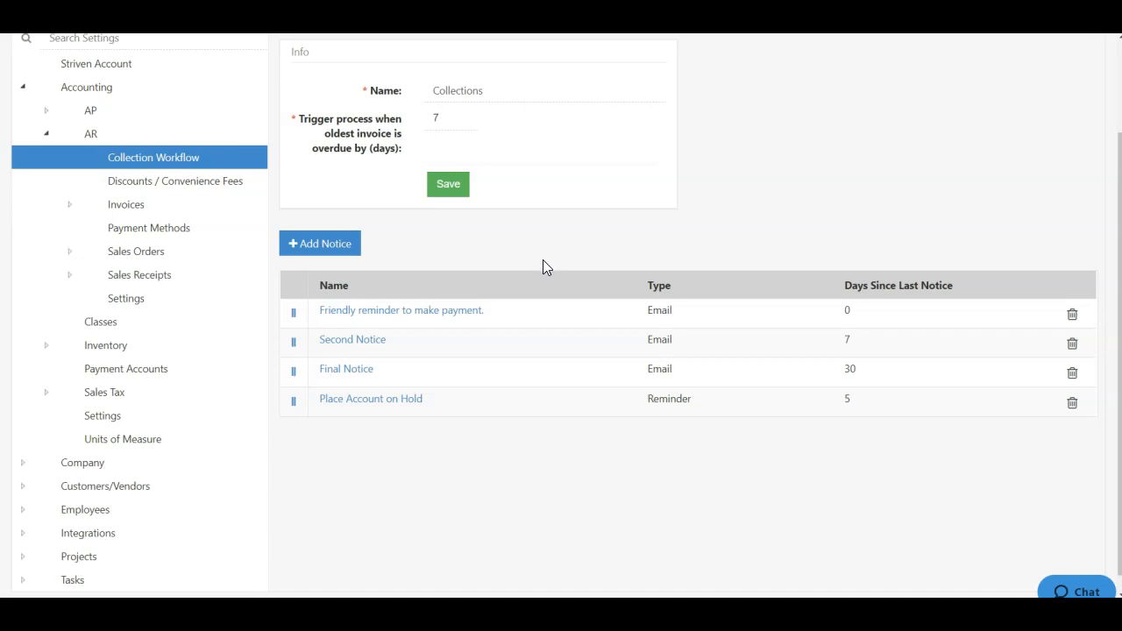
Step: View the 'Friendly reminder to make payment.' notice, trying type Reminder and returning it to Email
{"action": "left_click", "coordinate": [410, 317]}
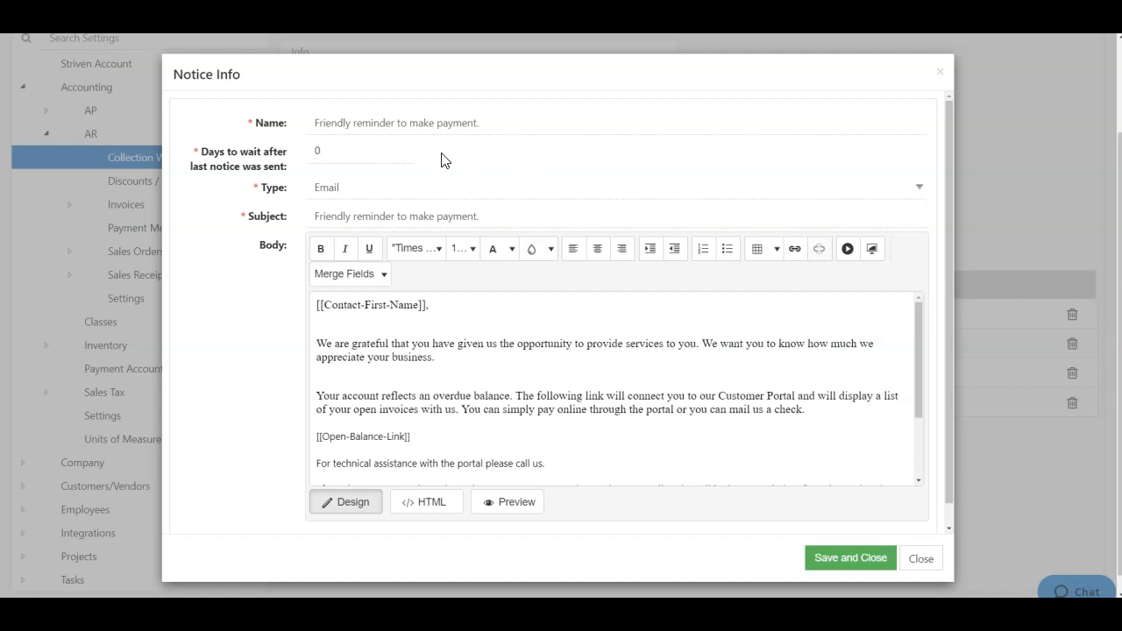
{"action": "left_click", "coordinate": [376, 194]}
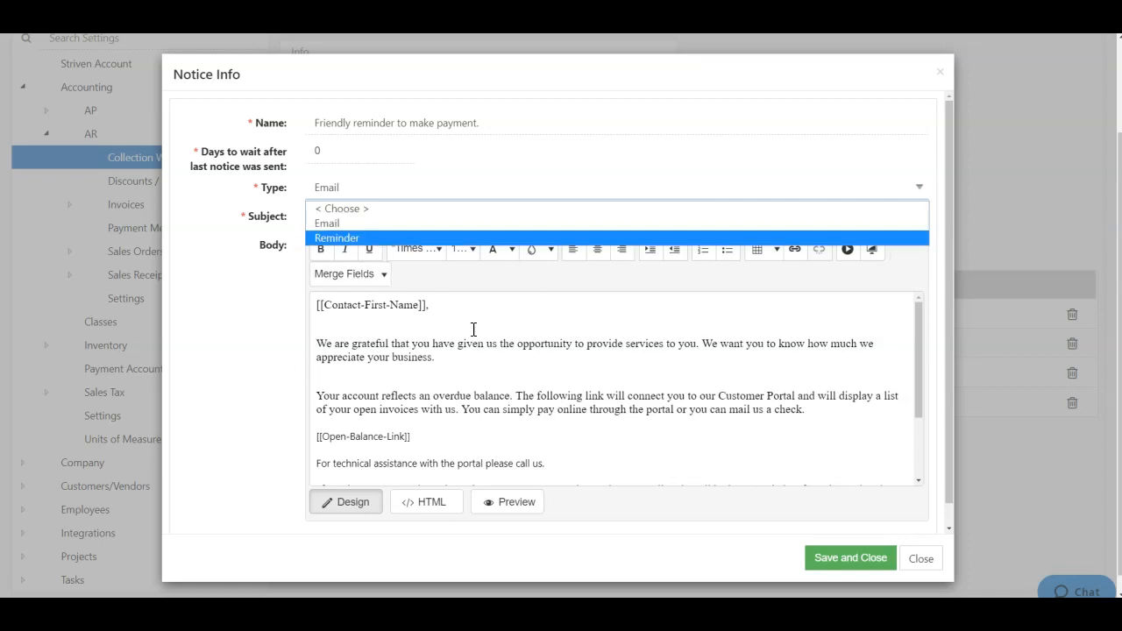
{"action": "left_click", "coordinate": [336, 235]}
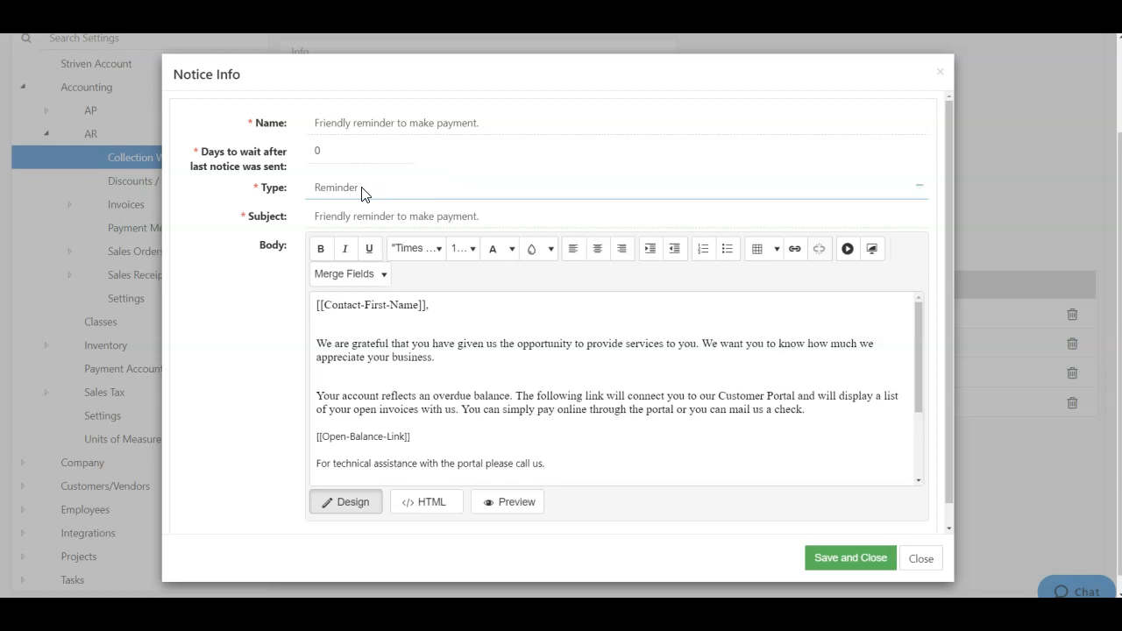
{"action": "left_click", "coordinate": [359, 190]}
{"action": "left_click", "coordinate": [347, 221]}
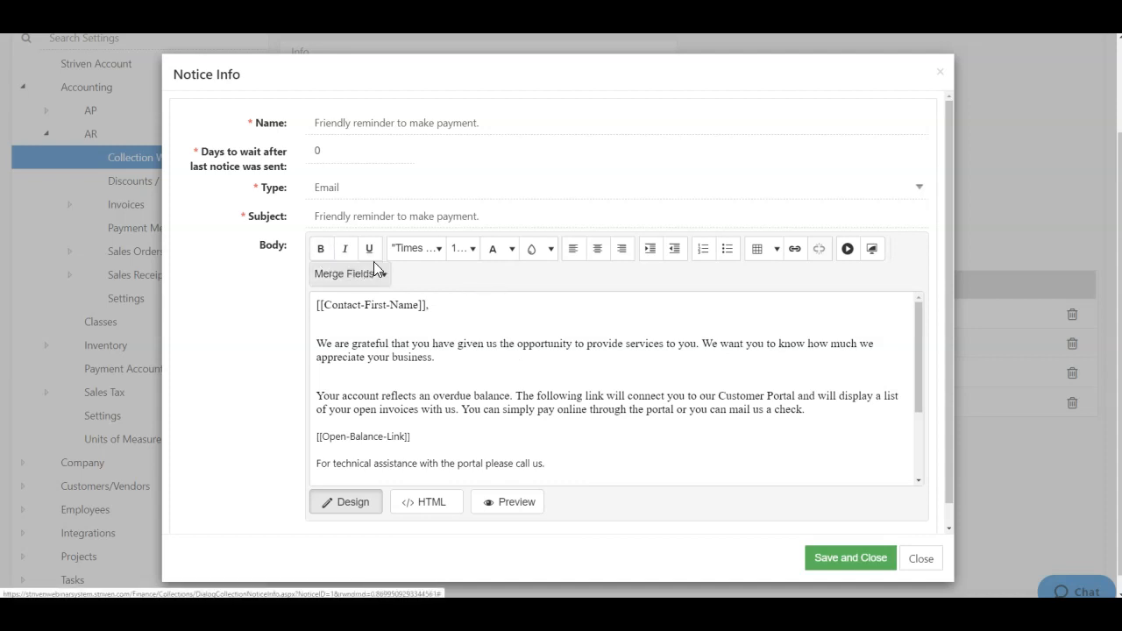
{"action": "left_click", "coordinate": [437, 248]}
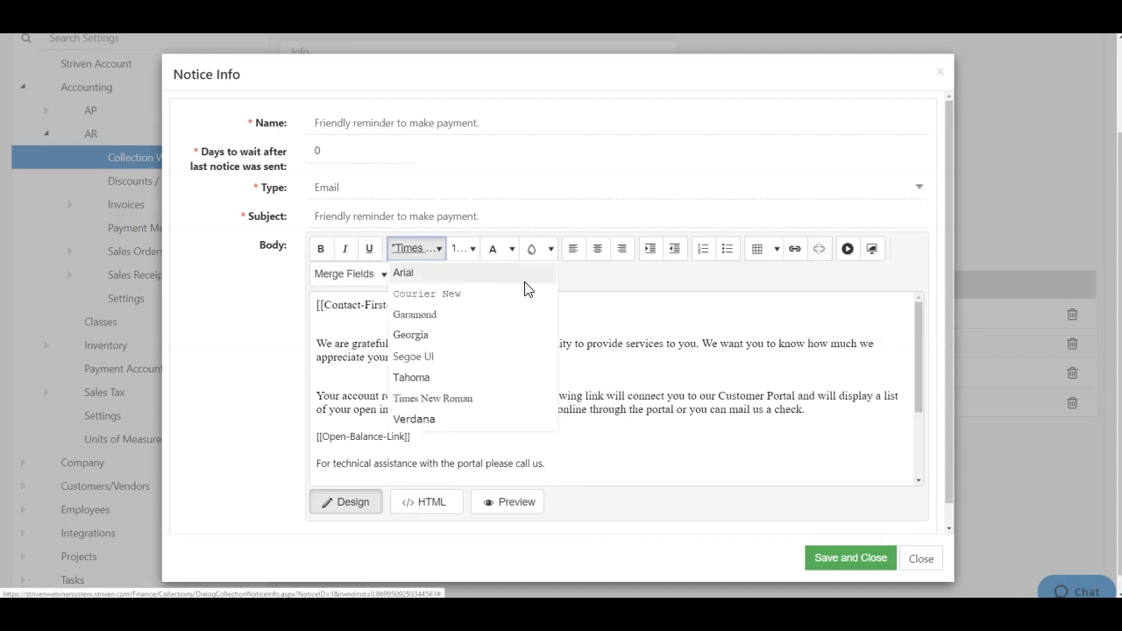
{"action": "left_click", "coordinate": [399, 254]}
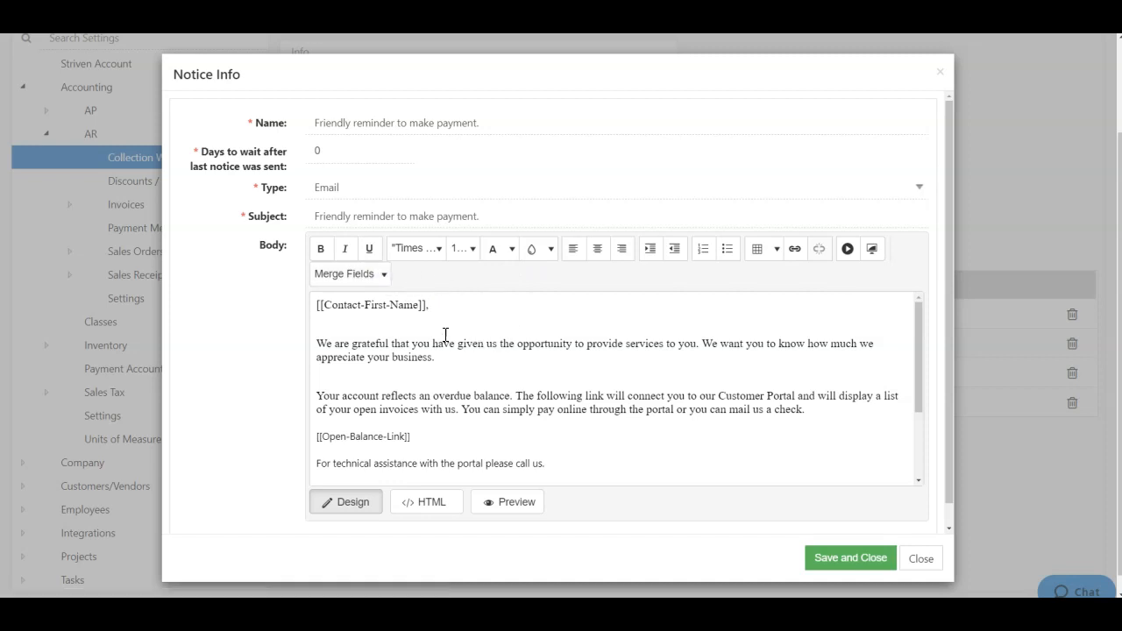
{"action": "left_click", "coordinate": [381, 279]}
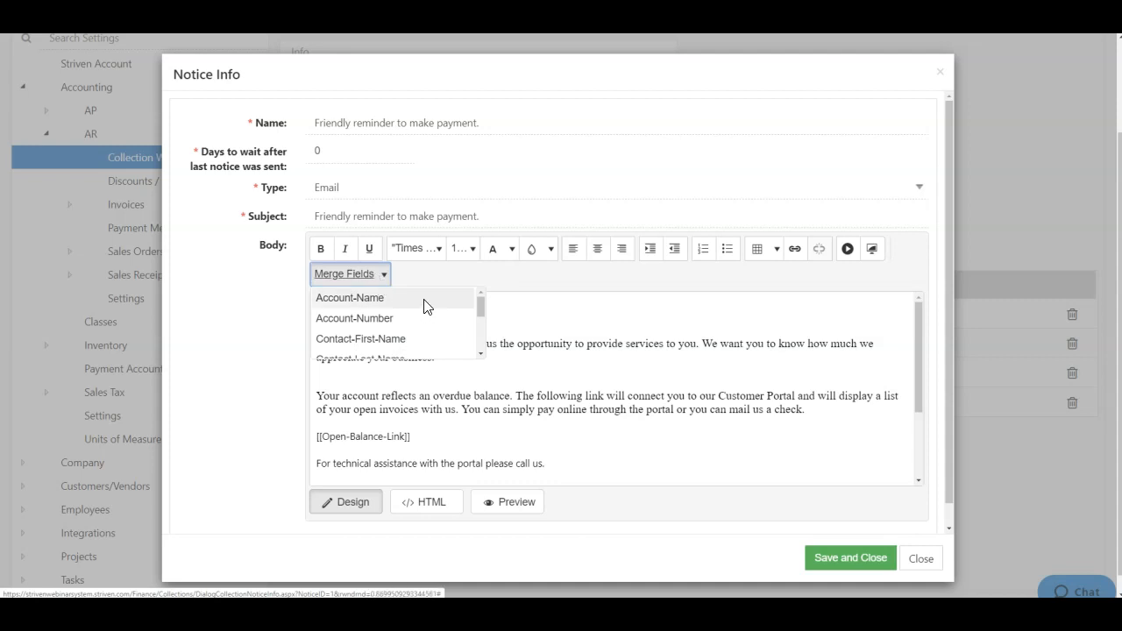
{"action": "left_click_drag", "start_coordinate": [482, 304], "coordinate": [479, 345]}
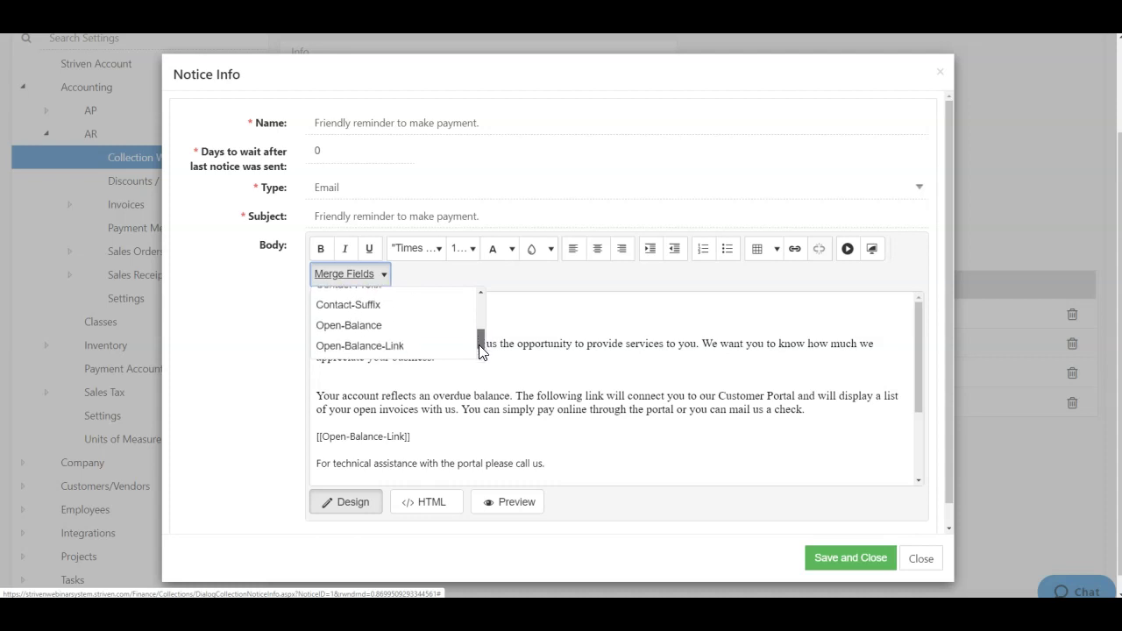
{"action": "left_click", "coordinate": [545, 279]}
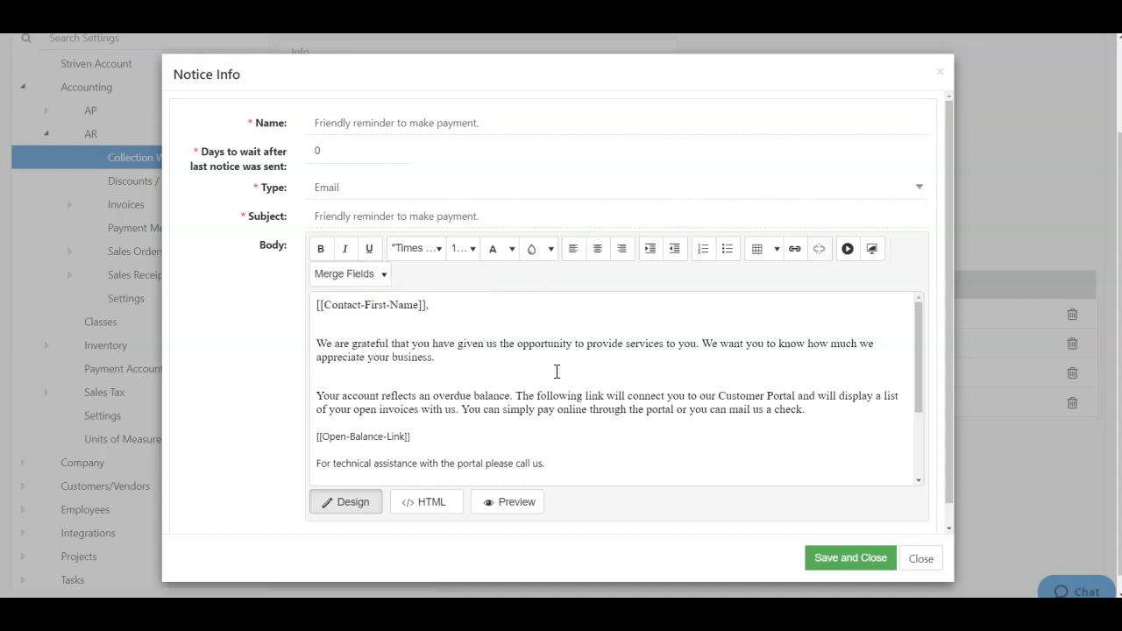
Step: Save and close the notice, then drag the Second Notice row down and back into place
{"action": "left_click", "coordinate": [831, 559]}
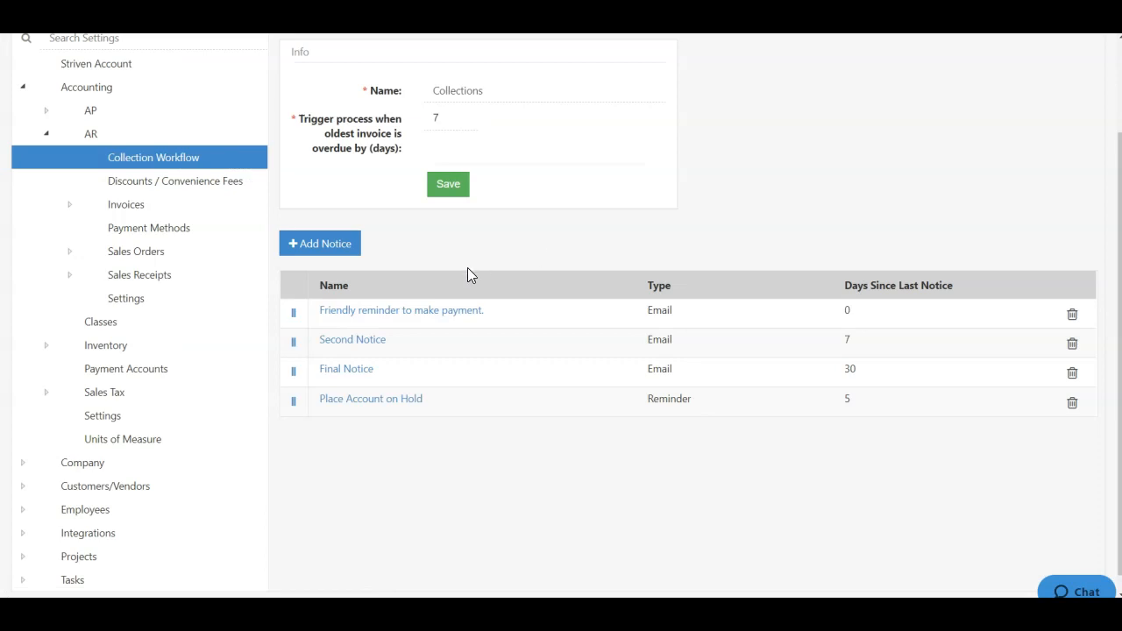
{"action": "left_click", "coordinate": [295, 344]}
{"action": "left_click_drag", "start_coordinate": [295, 344], "coordinate": [313, 421]}
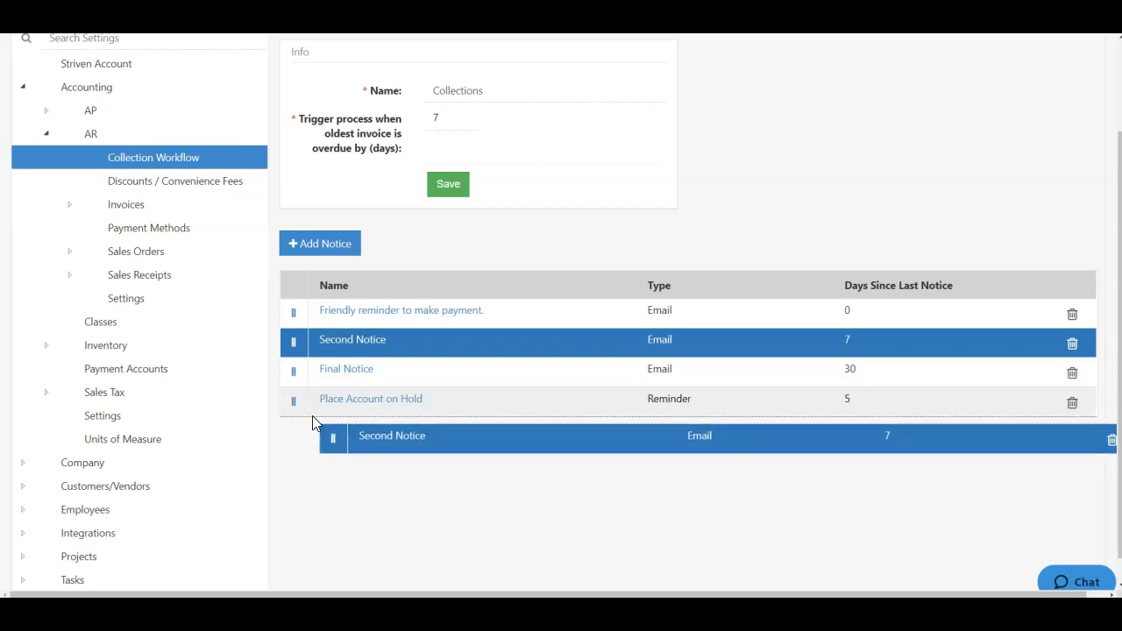
{"action": "left_click_drag", "start_coordinate": [312, 416], "coordinate": [324, 344]}
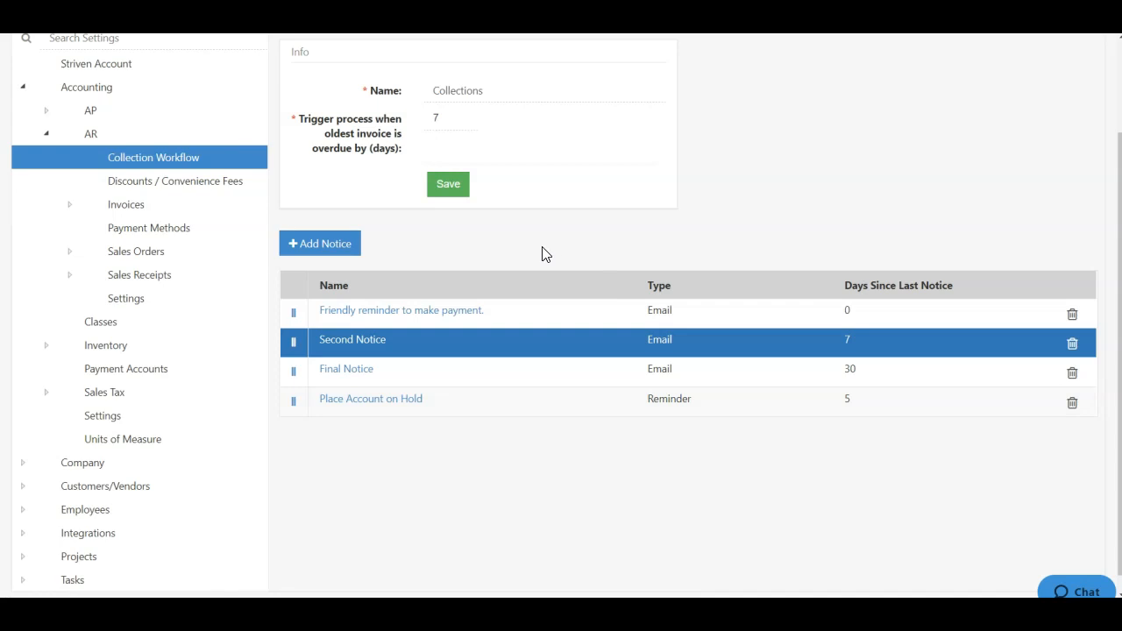
Step: Start a new notice and visit its Name and Days-to-wait fields
{"action": "left_click", "coordinate": [317, 252]}
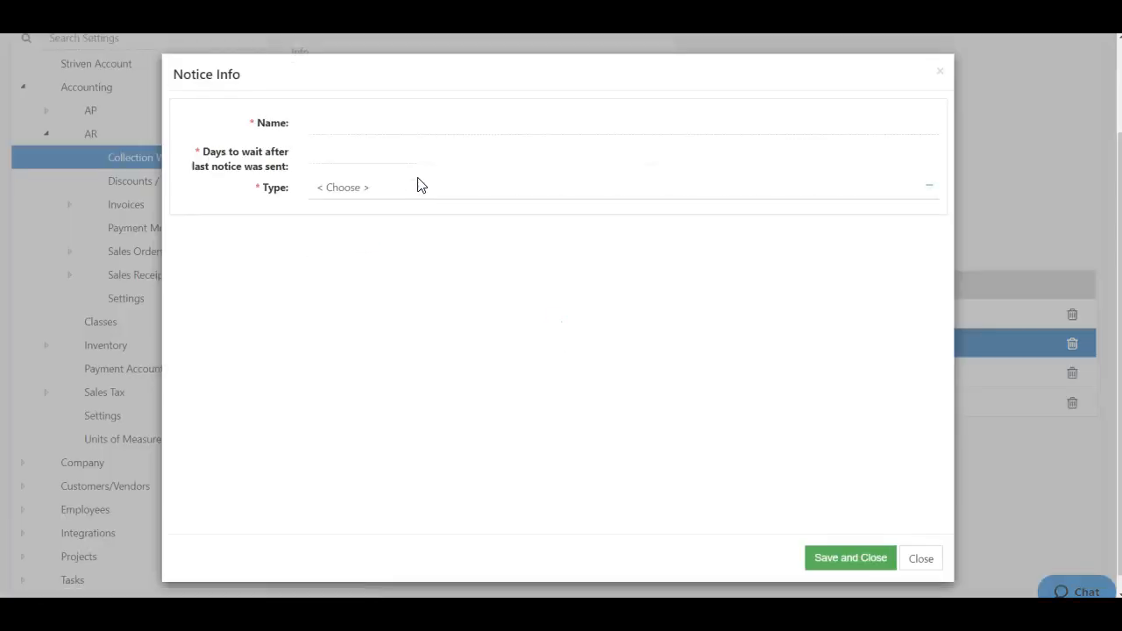
{"action": "left_click", "coordinate": [333, 118]}
{"action": "left_click", "coordinate": [349, 148]}
{"action": "left_click", "coordinate": [313, 120]}
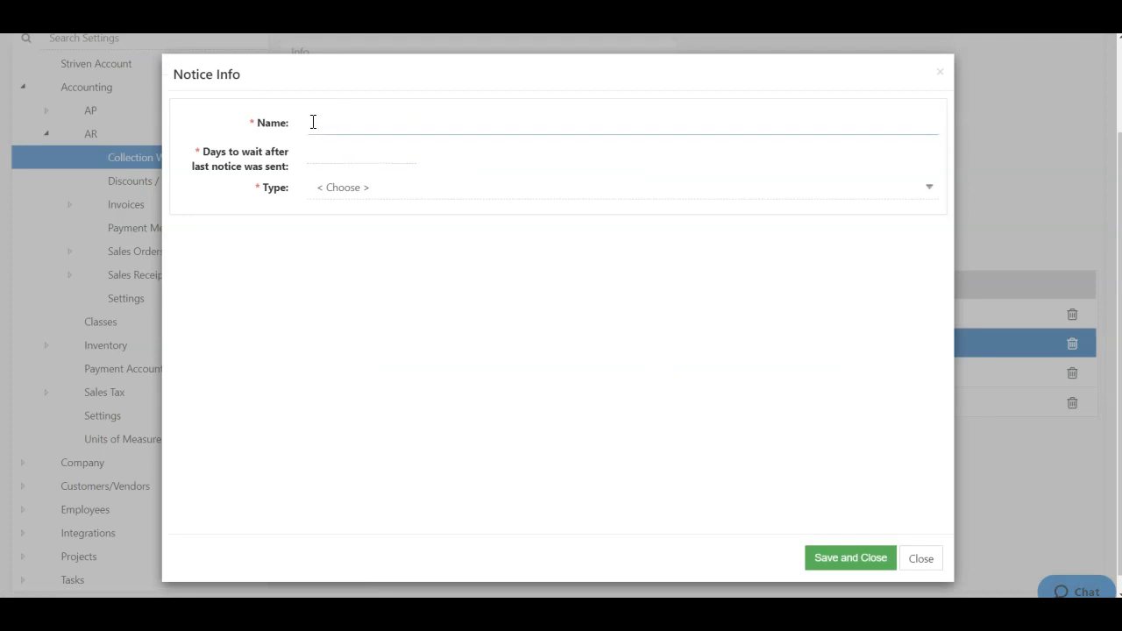
{"action": "left_click", "coordinate": [355, 157]}
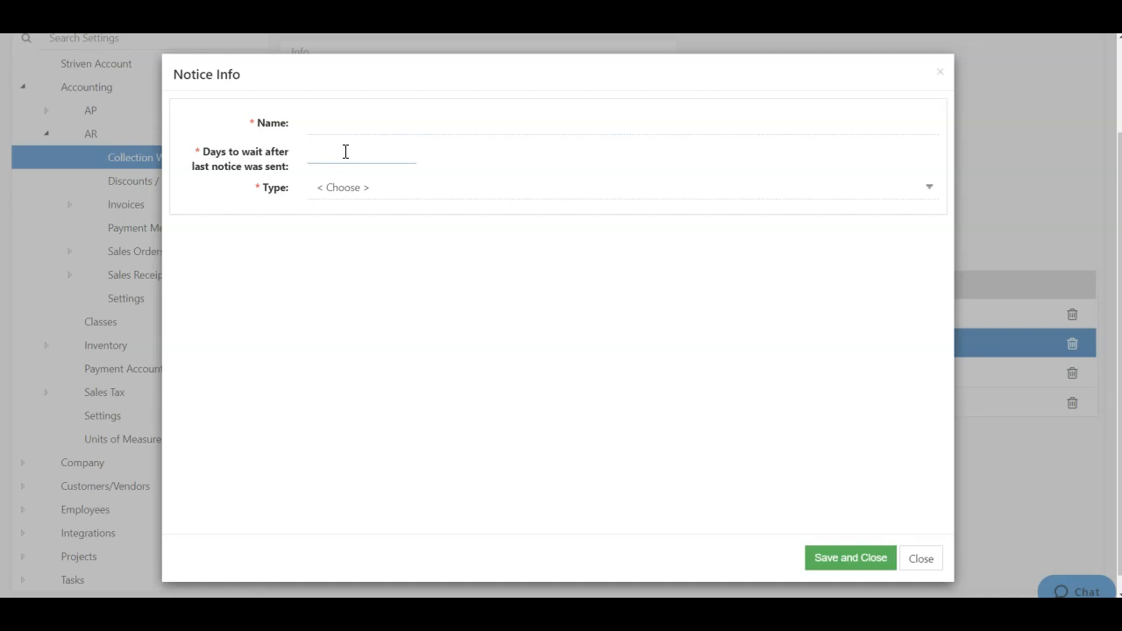
Step: Set the new notice's type to Reminder, then change it to Email
{"action": "left_click", "coordinate": [388, 188]}
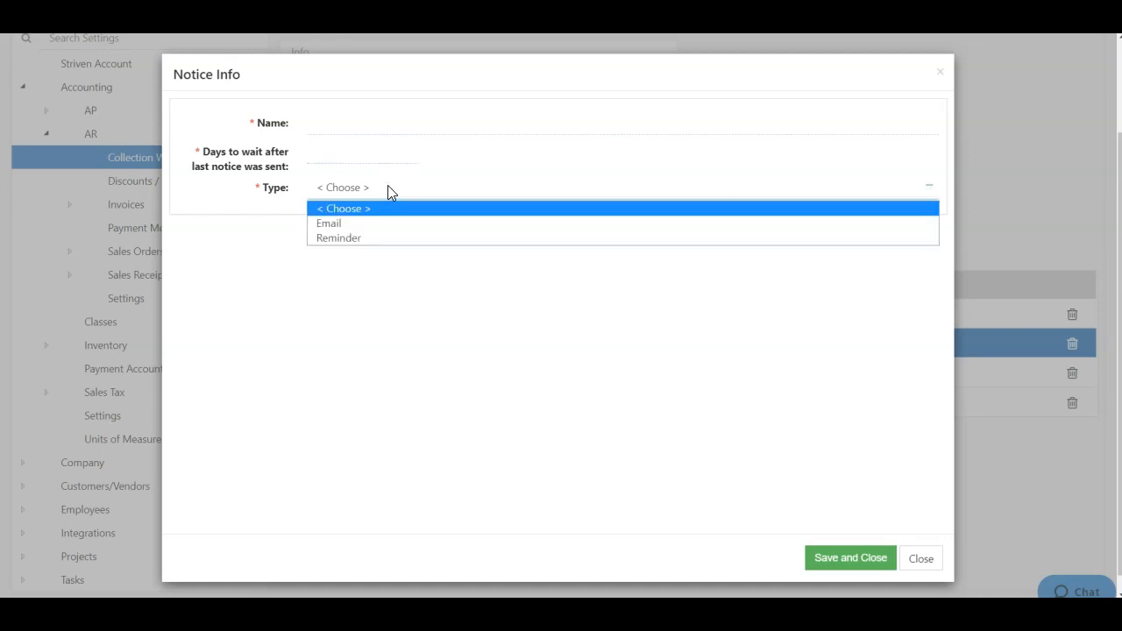
{"action": "left_click", "coordinate": [383, 239]}
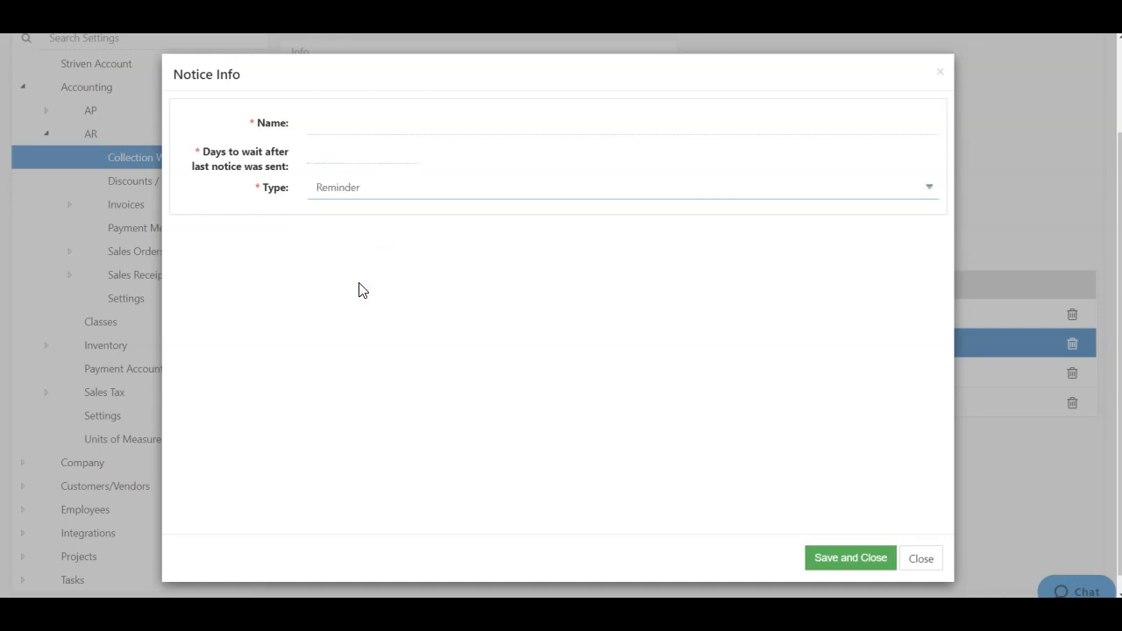
{"action": "left_click", "coordinate": [349, 188]}
{"action": "left_click", "coordinate": [343, 219]}
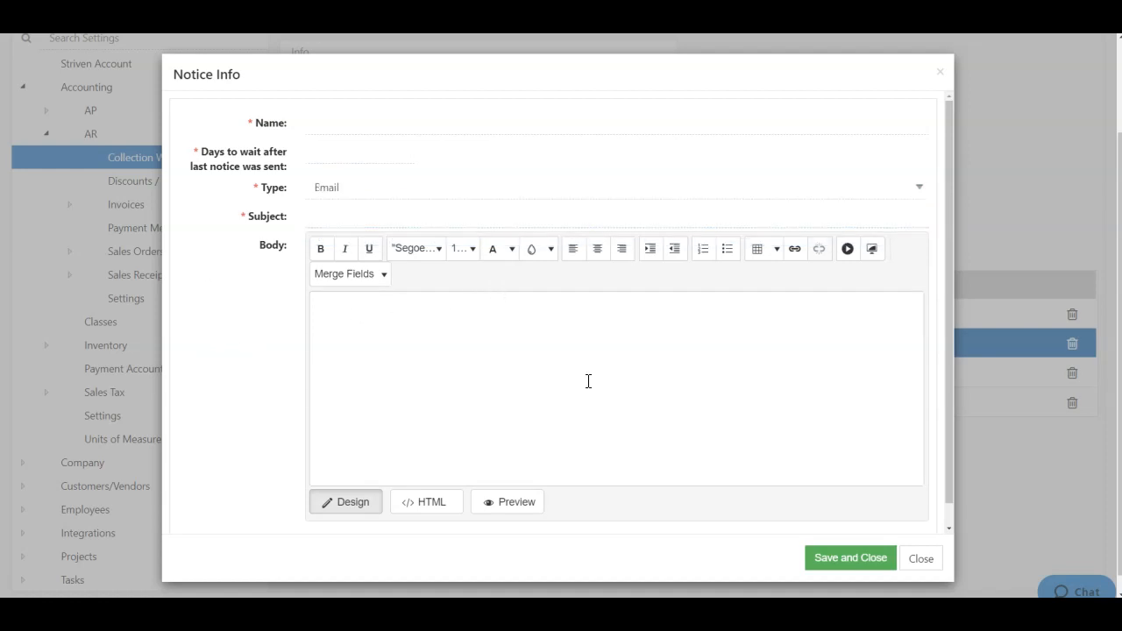
Step: Close the notice window and go to Customers > Financial > Collections
{"action": "left_click", "coordinate": [924, 559]}
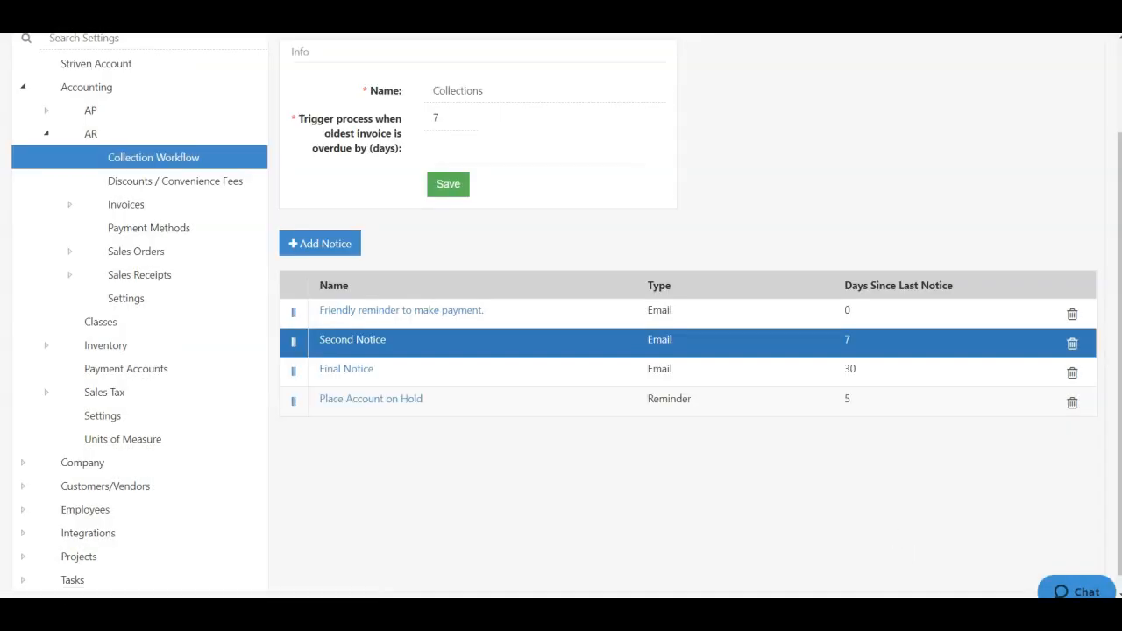
{"action": "scroll", "coordinate": [735, 255], "scroll_direction": "up", "scroll_amount": 2}
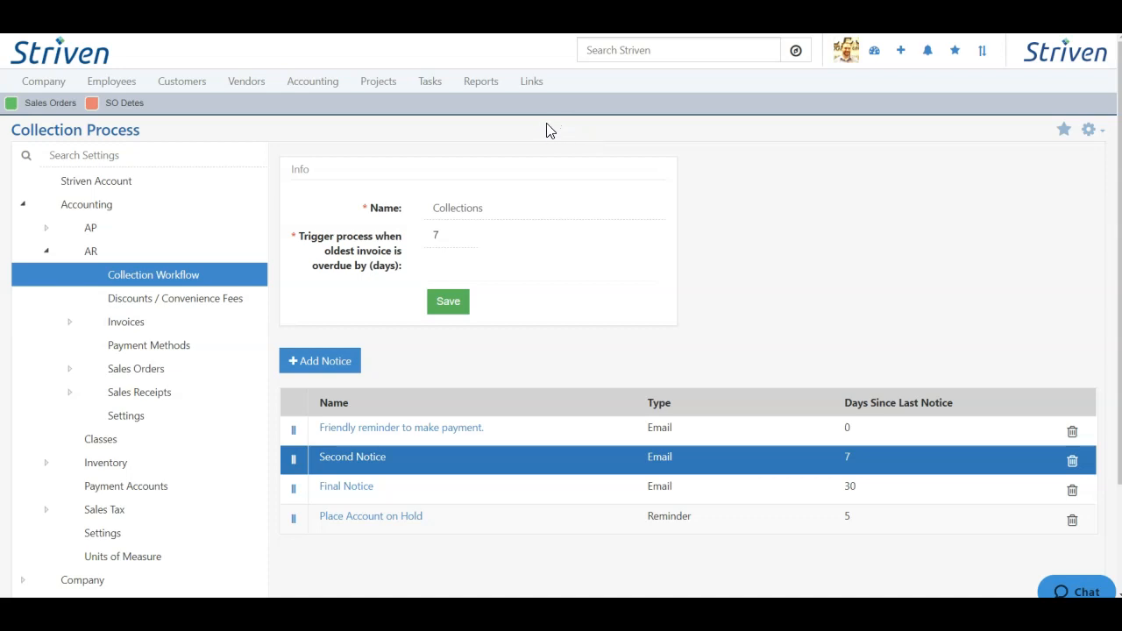
{"action": "left_click", "coordinate": [182, 86]}
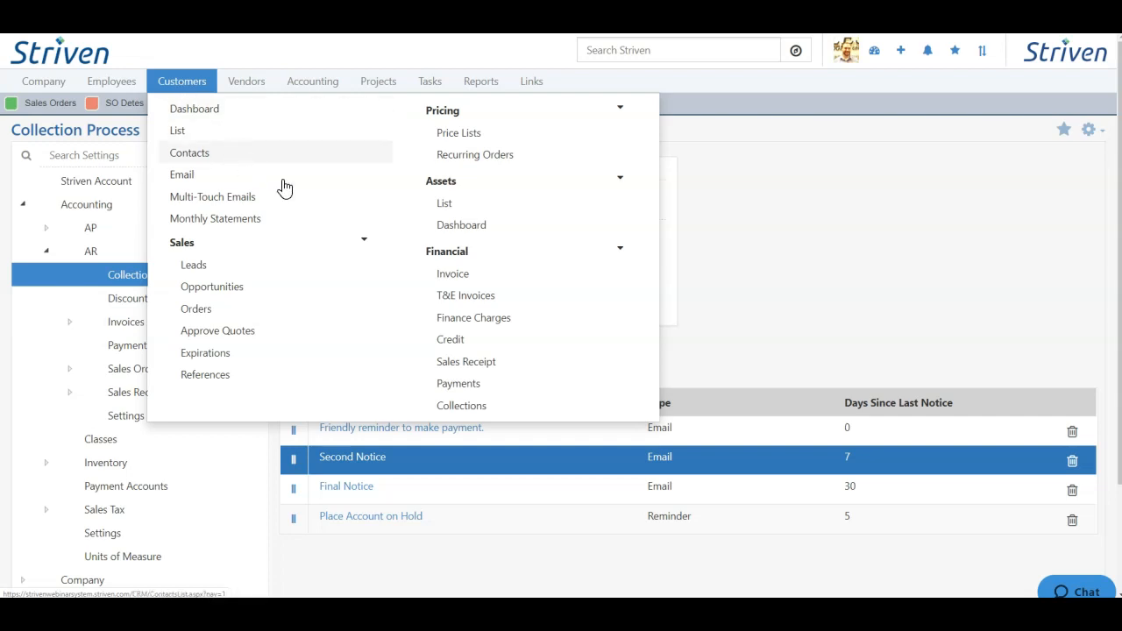
{"action": "left_click", "coordinate": [462, 406]}
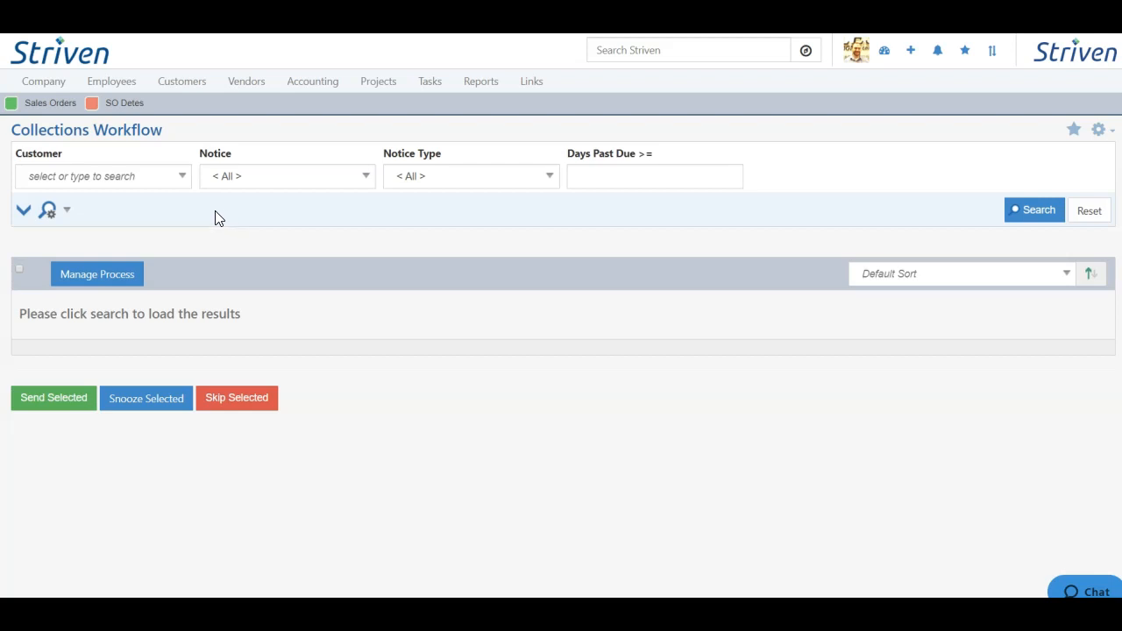
Step: Review the Notice, Notice Type, Assignment and Category filters unchanged, then run the search
{"action": "left_click", "coordinate": [24, 210]}
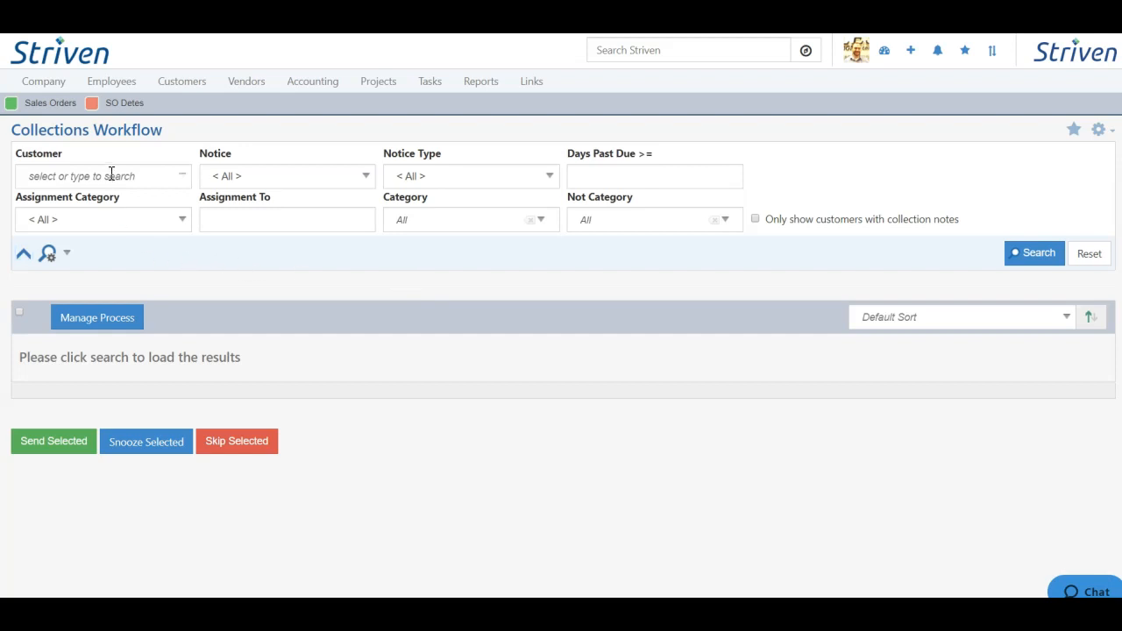
{"action": "left_click", "coordinate": [279, 178]}
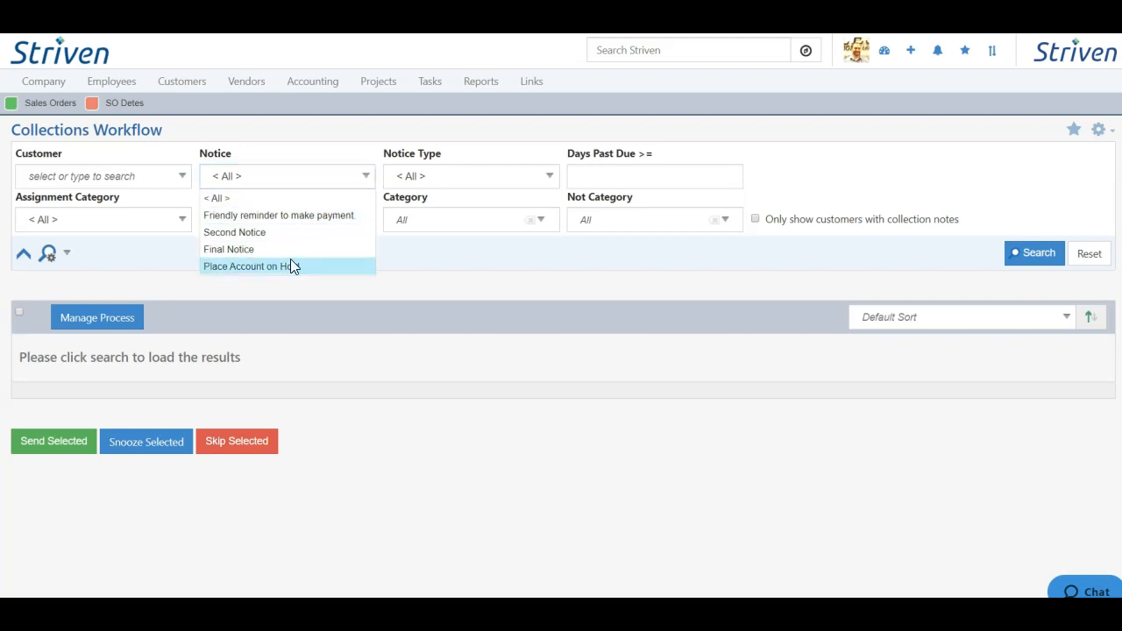
{"action": "left_click", "coordinate": [451, 180]}
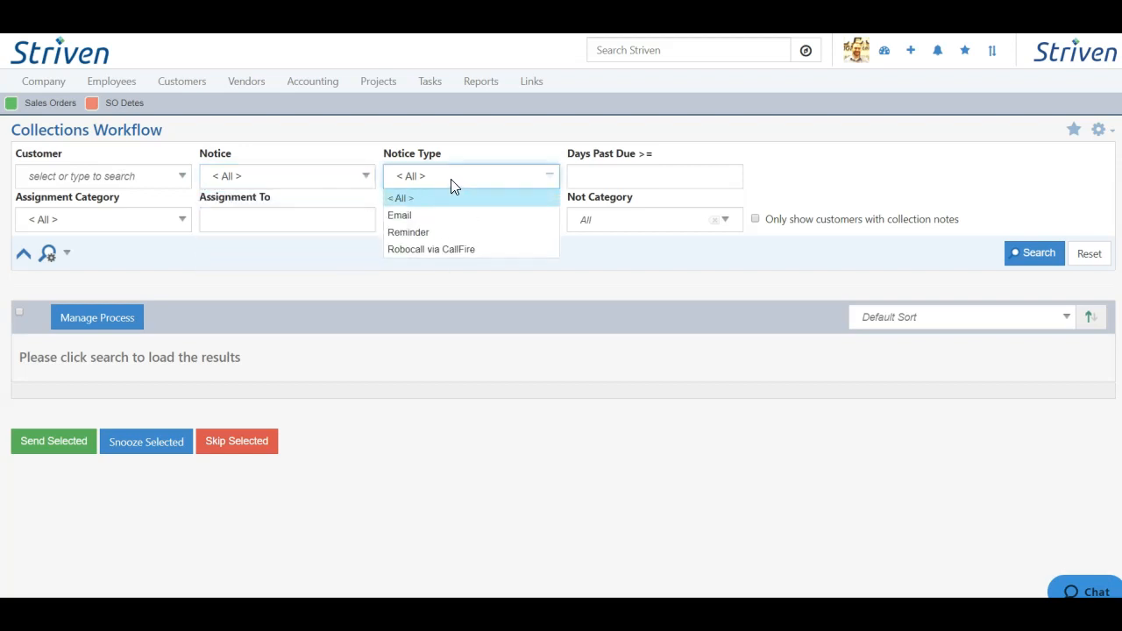
{"action": "left_click", "coordinate": [653, 267]}
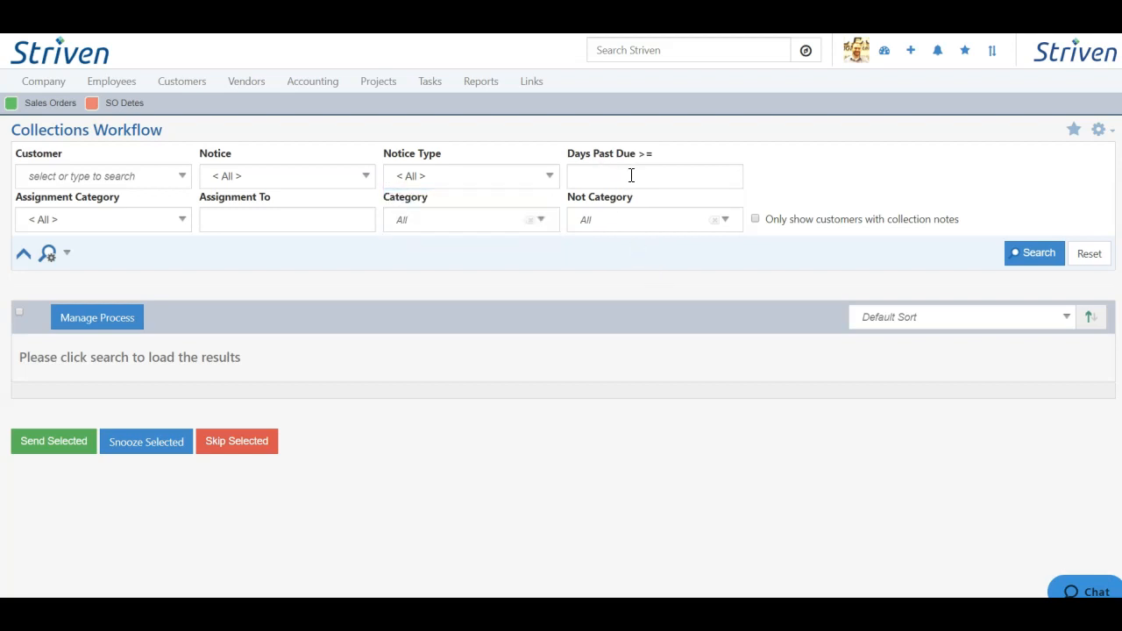
{"action": "left_click", "coordinate": [129, 226]}
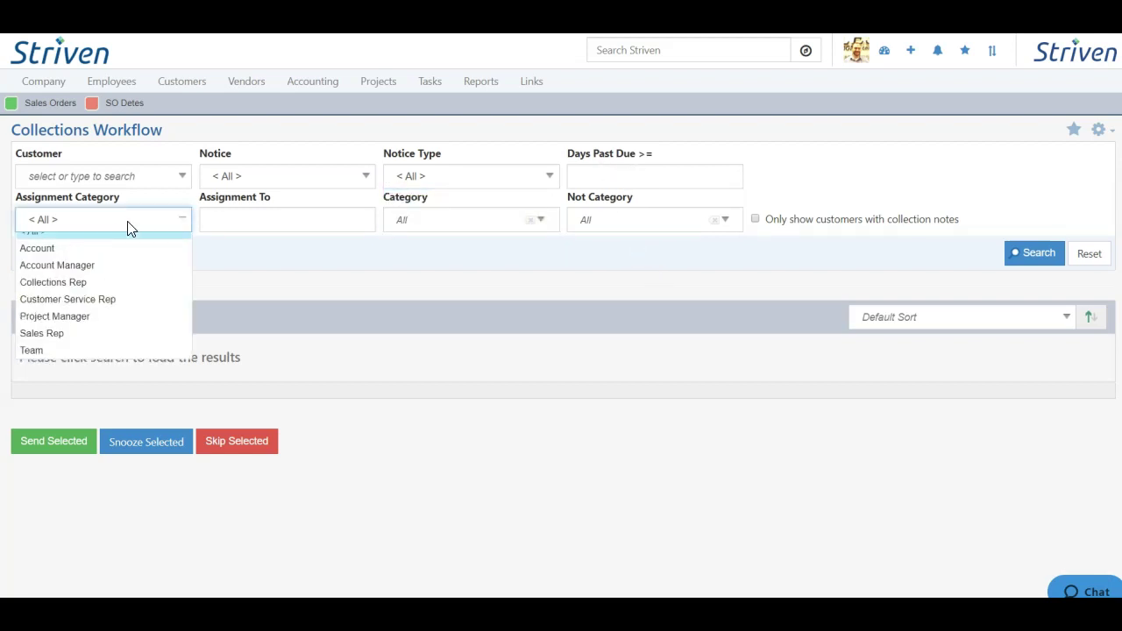
{"action": "left_click", "coordinate": [301, 222]}
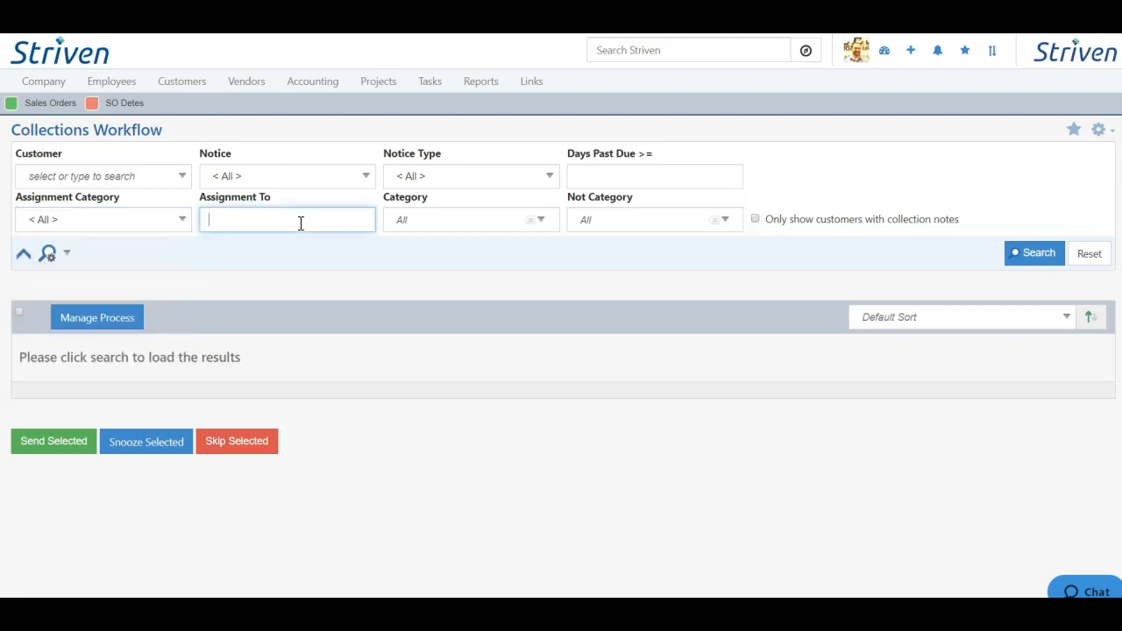
{"action": "left_click", "coordinate": [482, 227]}
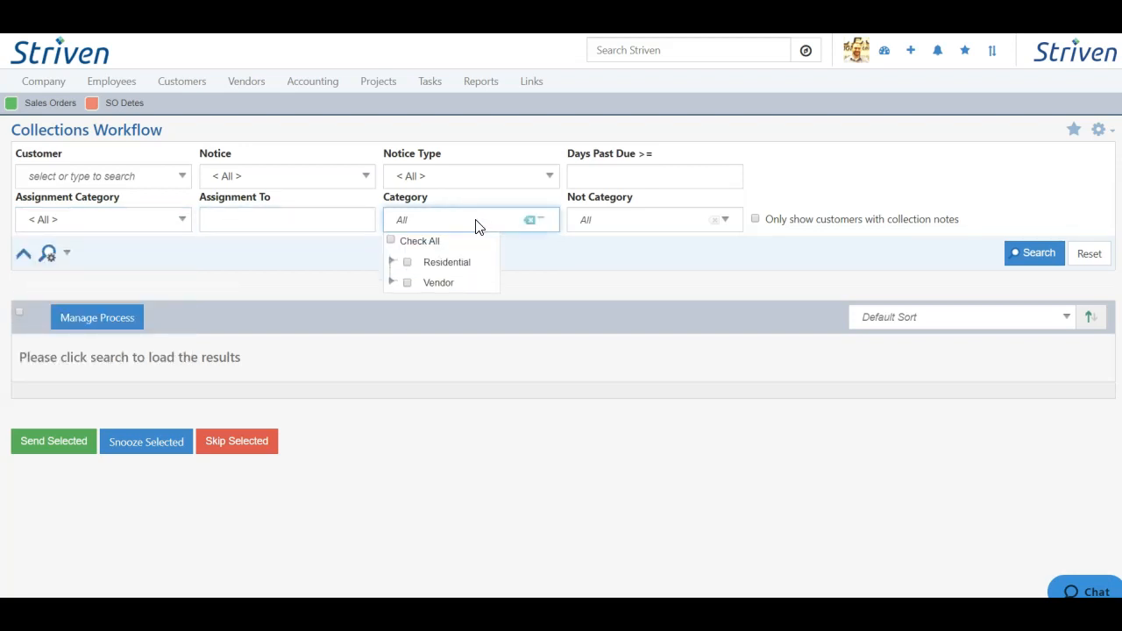
{"action": "left_click", "coordinate": [628, 268]}
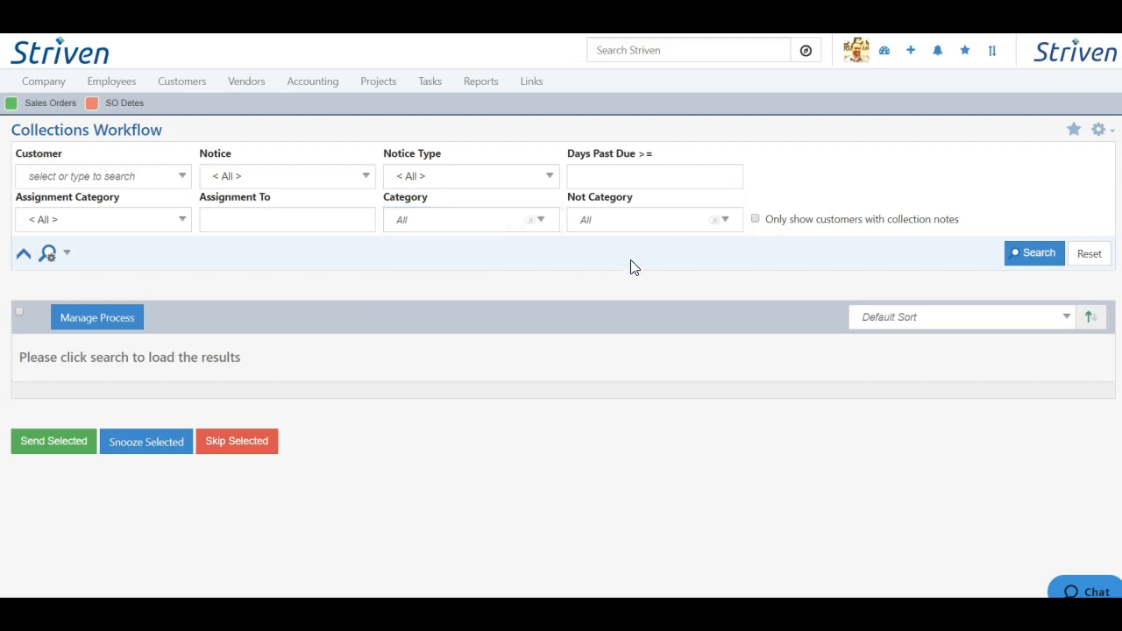
{"action": "left_click", "coordinate": [1021, 254]}
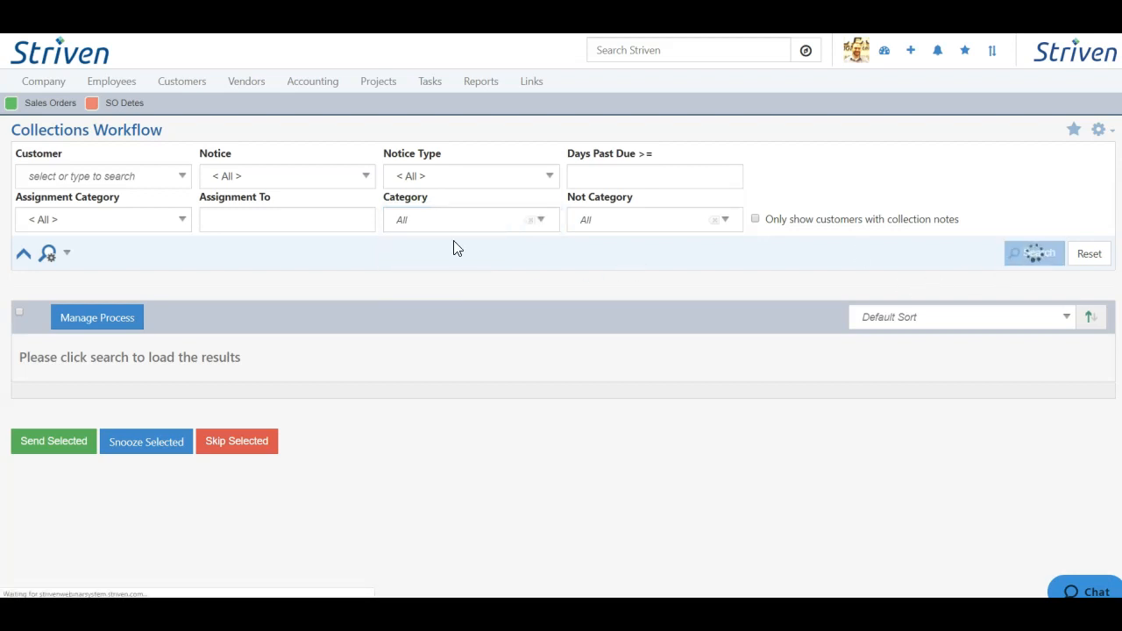
{"action": "scroll", "coordinate": [333, 181], "scroll_direction": "down", "scroll_amount": 1}
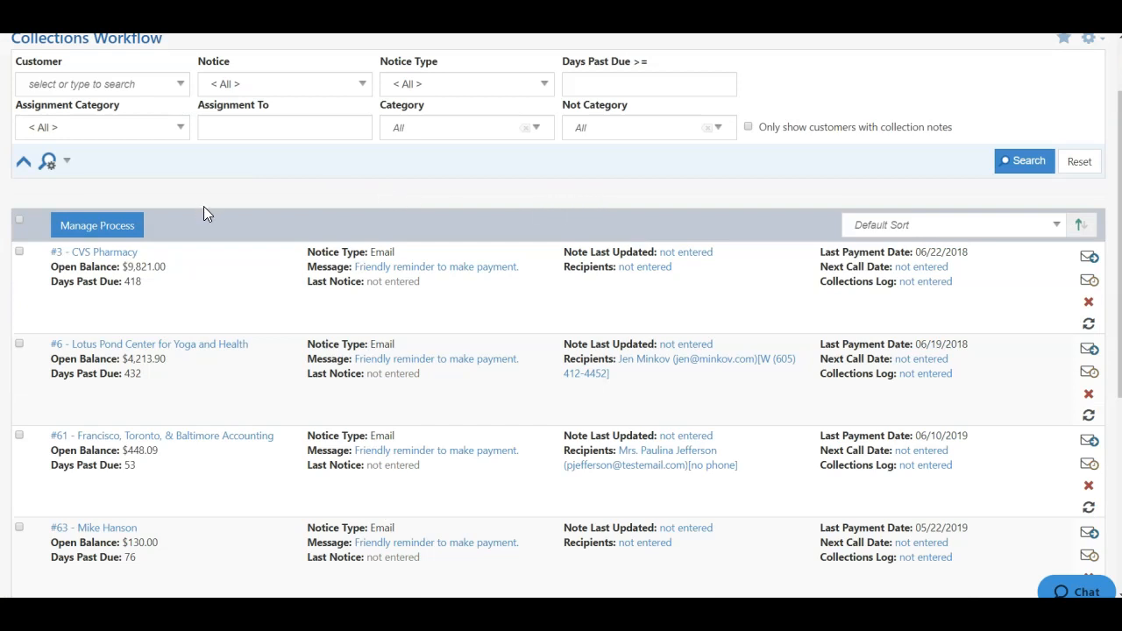
{"action": "scroll", "coordinate": [203, 214], "scroll_direction": "up", "scroll_amount": 1}
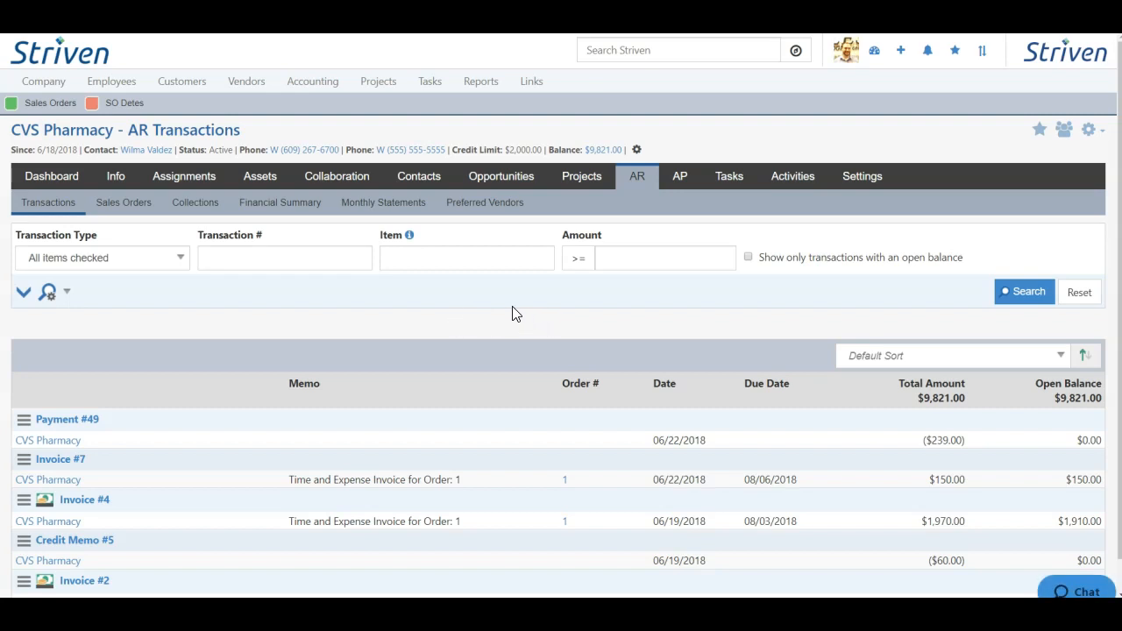
{"action": "scroll", "coordinate": [553, 295], "scroll_direction": "down", "scroll_amount": 1}
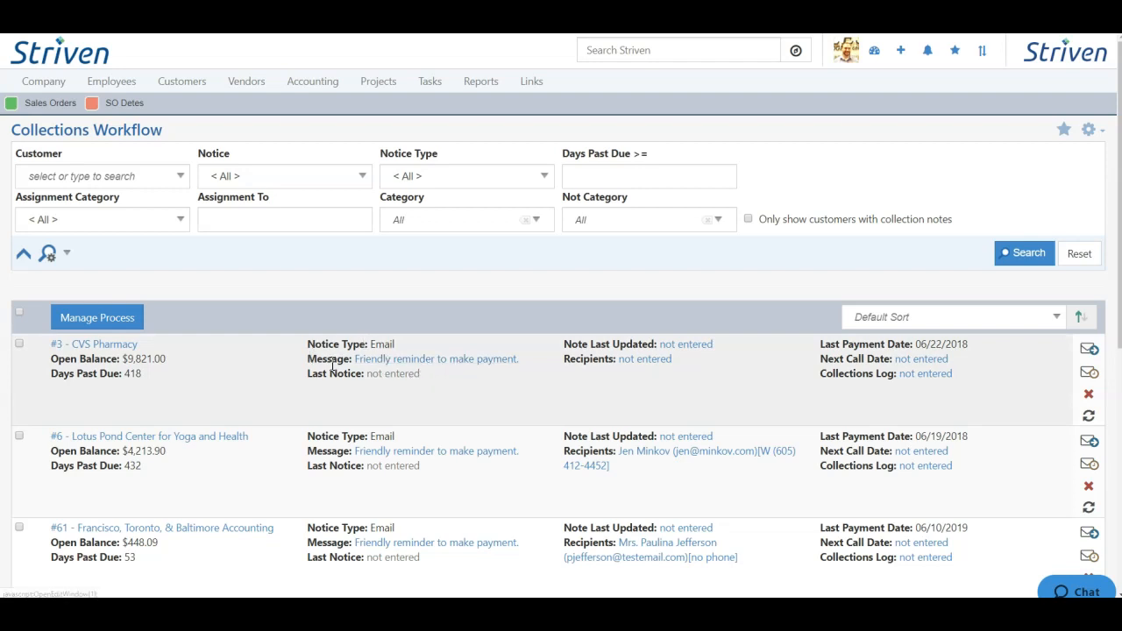
{"action": "left_click", "coordinate": [469, 359]}
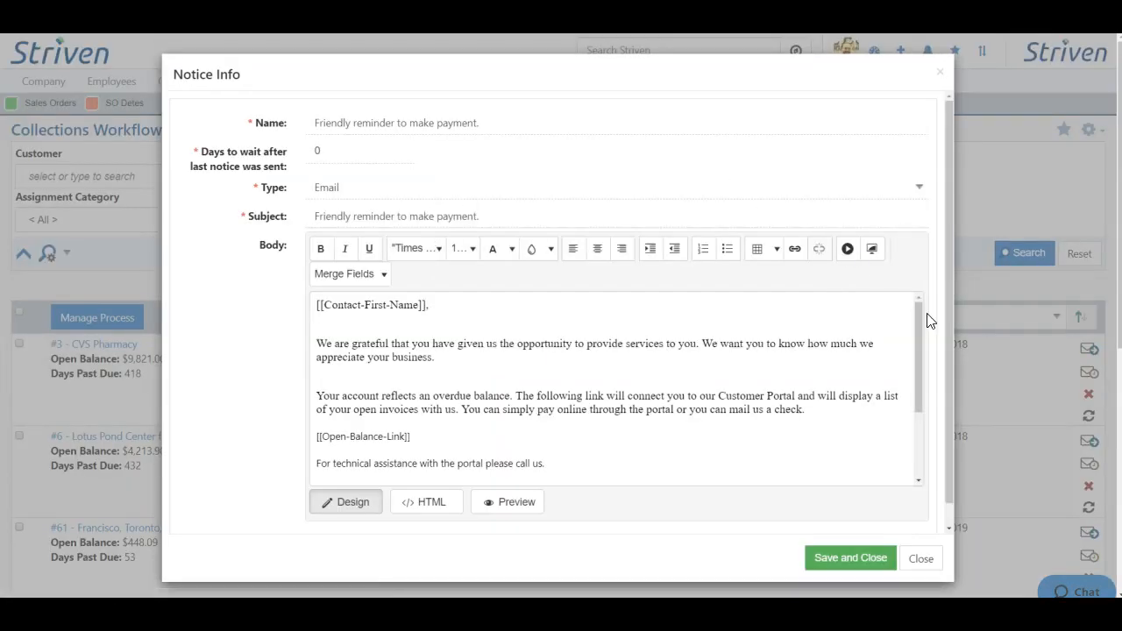
{"action": "mouse_move", "coordinate": [921, 311]}
{"action": "left_mouse_down"}
{"action": "mouse_move", "coordinate": [930, 319]}
{"action": "mouse_move", "coordinate": [650, 278]}
{"action": "left_mouse_up"}
{"action": "left_click", "coordinate": [922, 559]}
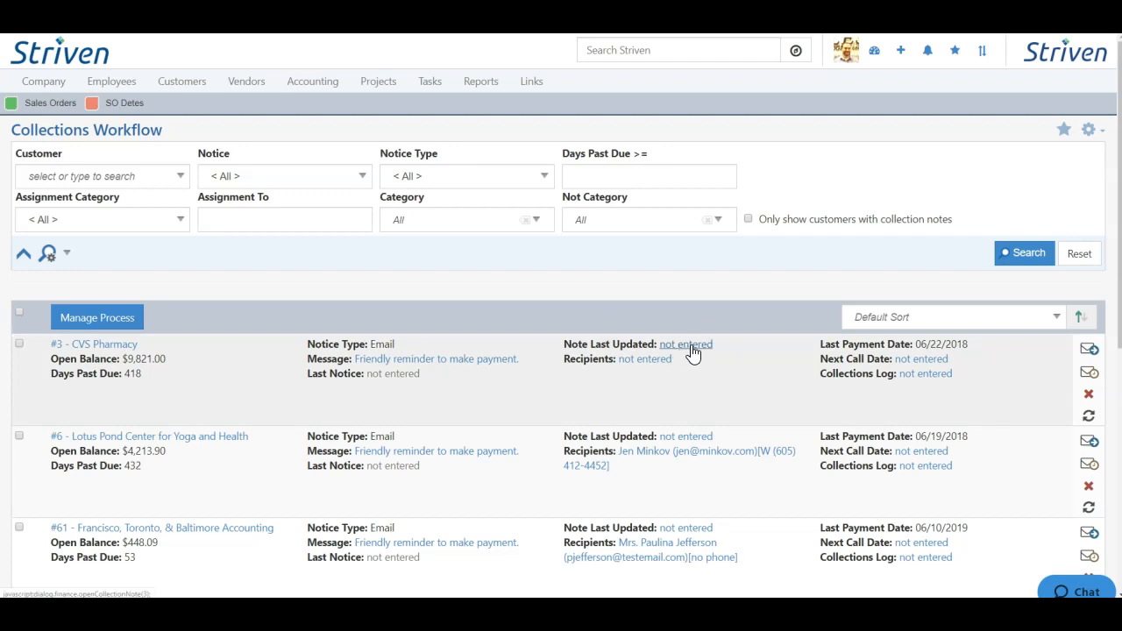
Step: Enter and save a collection note for CVS Pharmacy about reaching out directly to remind them to pay
{"action": "left_click", "coordinate": [691, 344]}
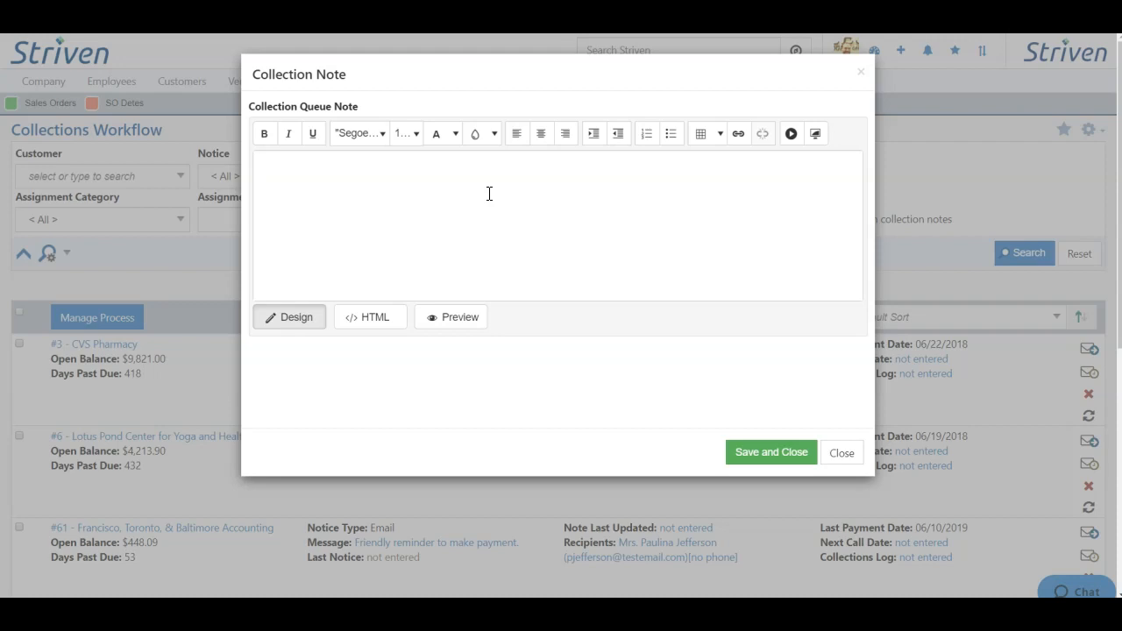
{"action": "type", "text": "Need to reach out to them directly again to remind them to pay their bill."}
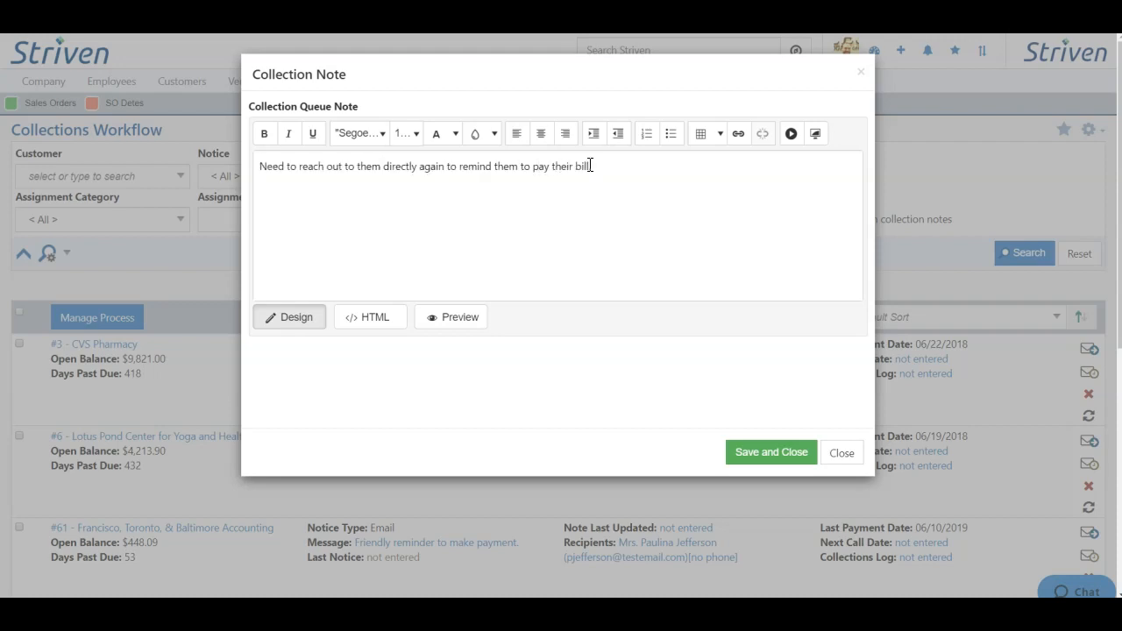
{"action": "left_click", "coordinate": [777, 457]}
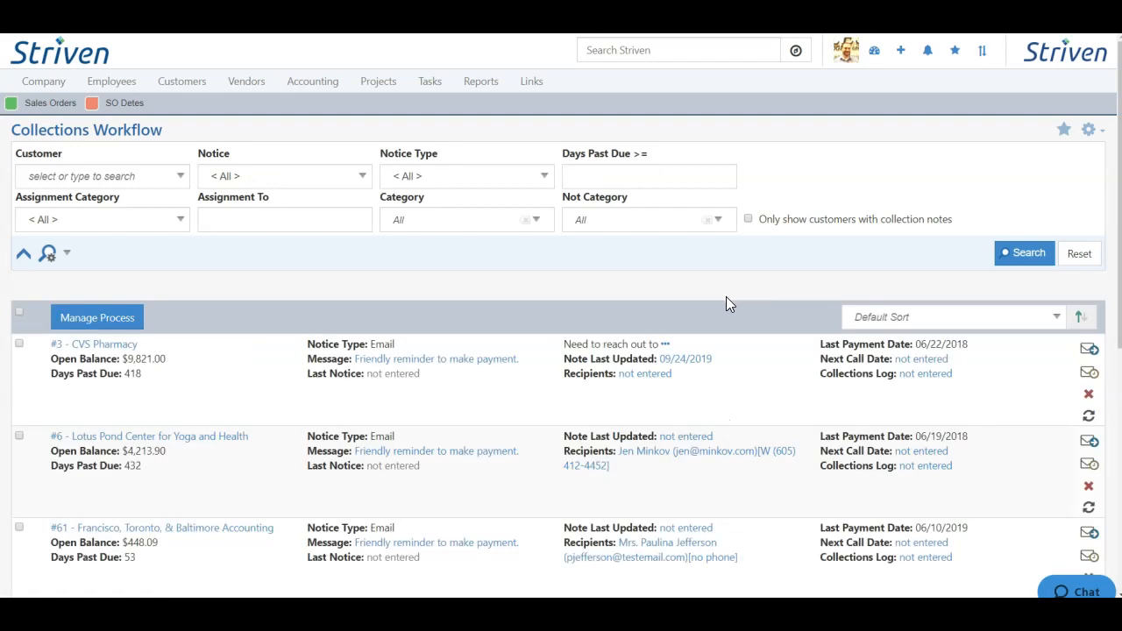
{"action": "mouse_move", "coordinate": [665, 345]}
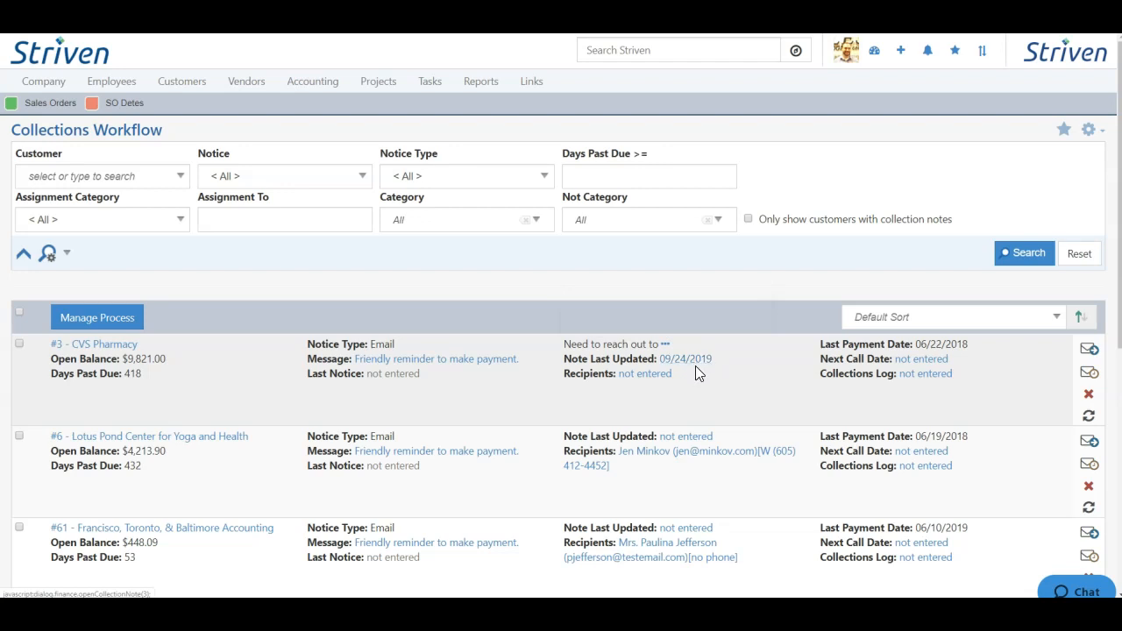
{"action": "left_click", "coordinate": [644, 374]}
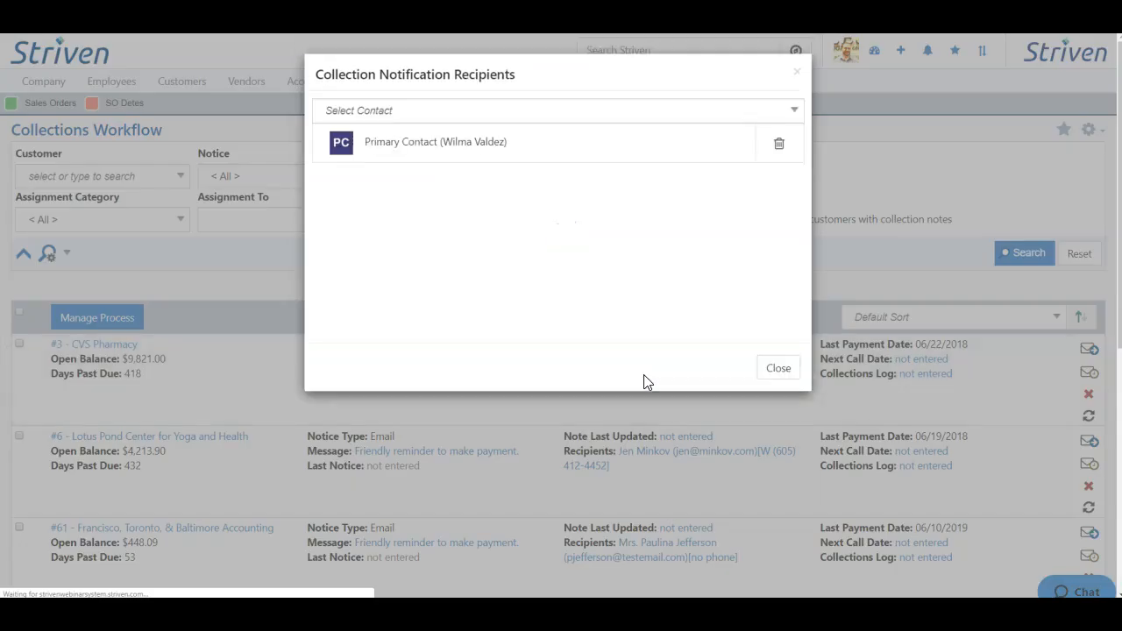
{"action": "left_click", "coordinate": [438, 112]}
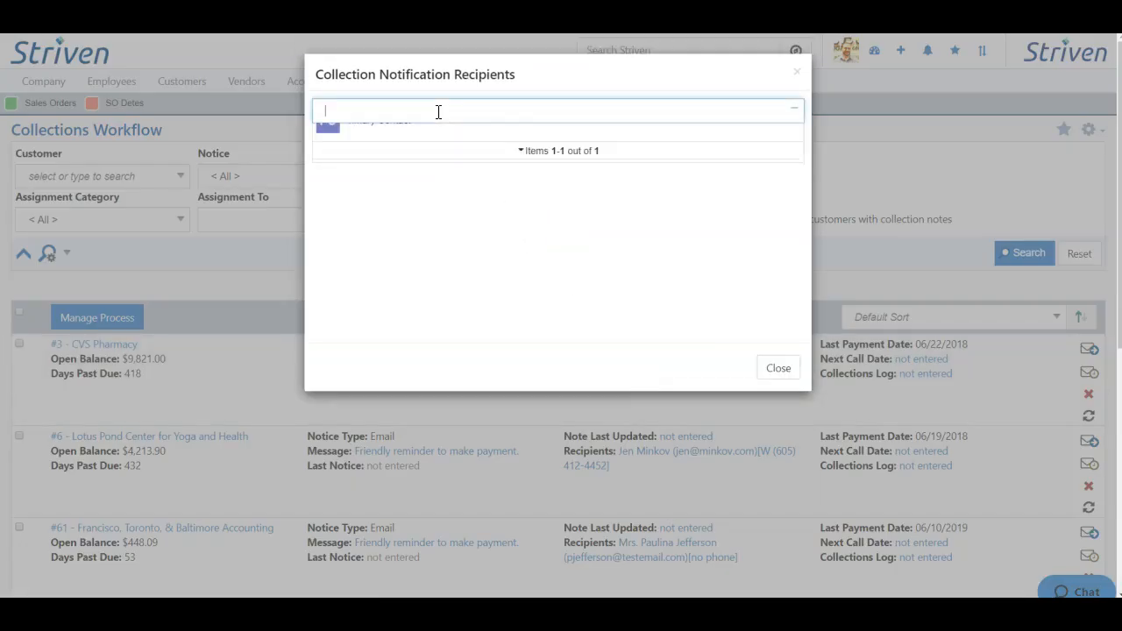
{"action": "left_click", "coordinate": [779, 370]}
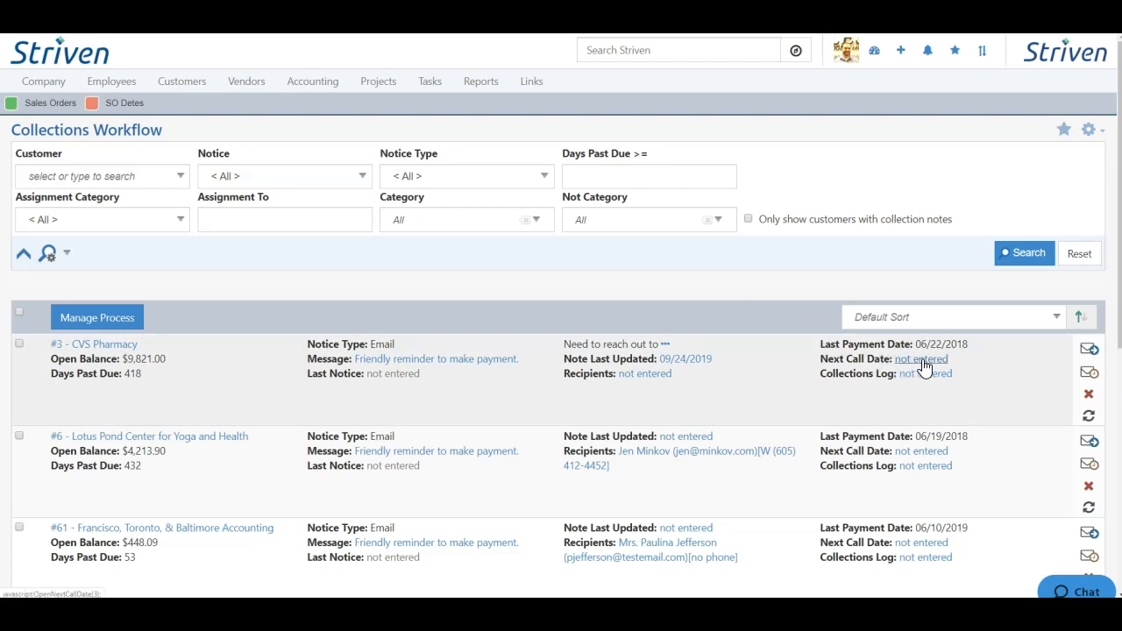
Step: Pick 09/25/2019 from the calendar as CVS Pharmacy's next call date and save it
{"action": "left_click", "coordinate": [926, 361]}
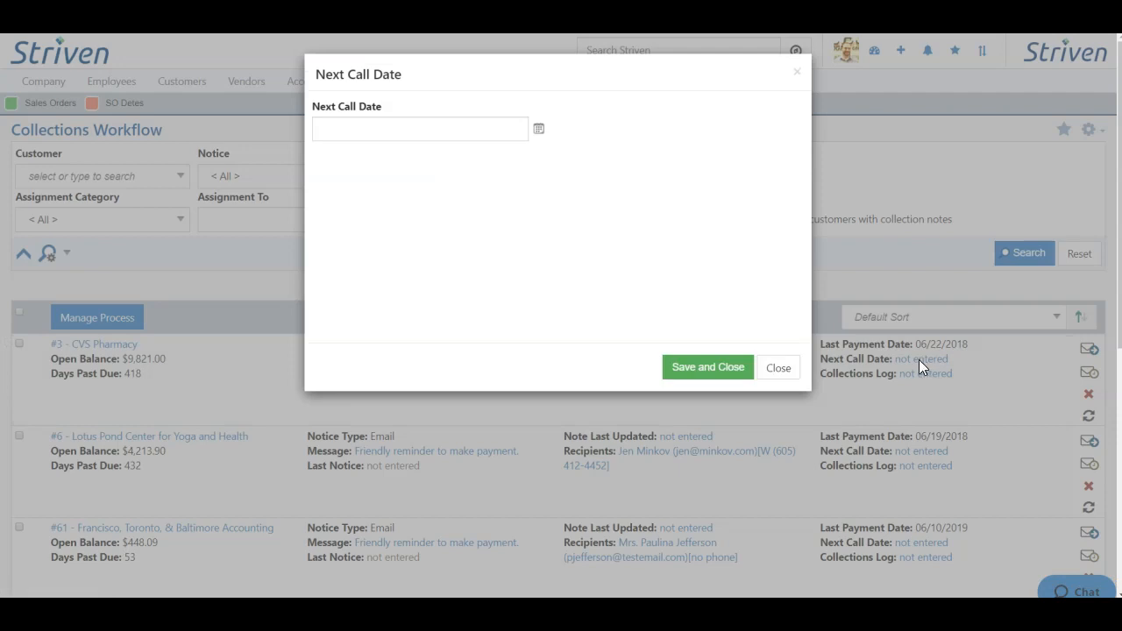
{"action": "left_click", "coordinate": [539, 131]}
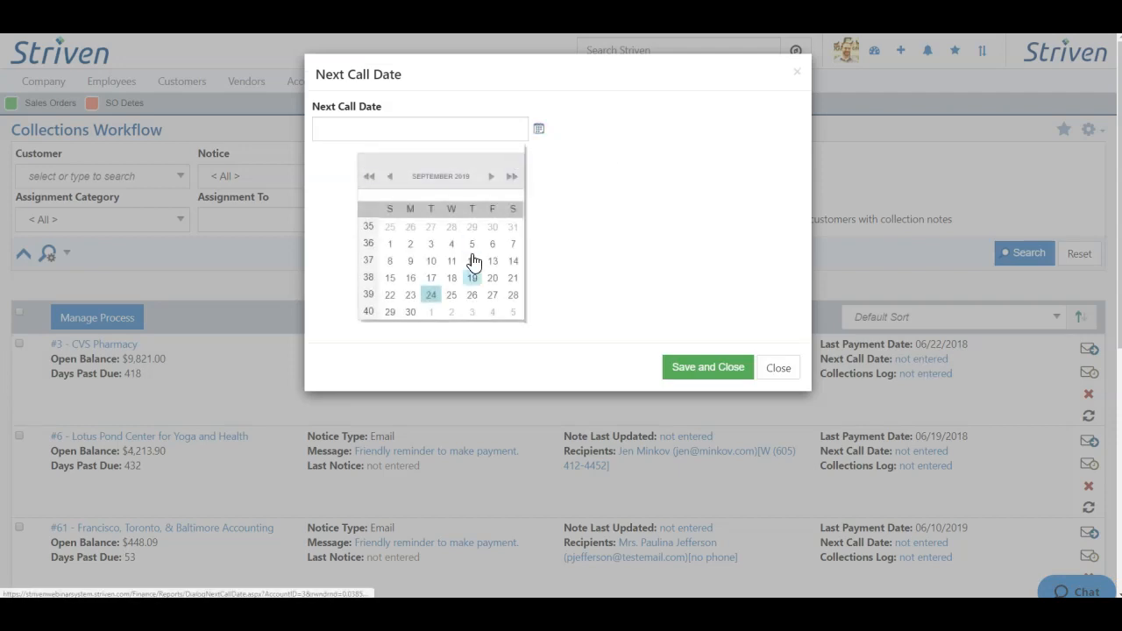
{"action": "left_click", "coordinate": [452, 295]}
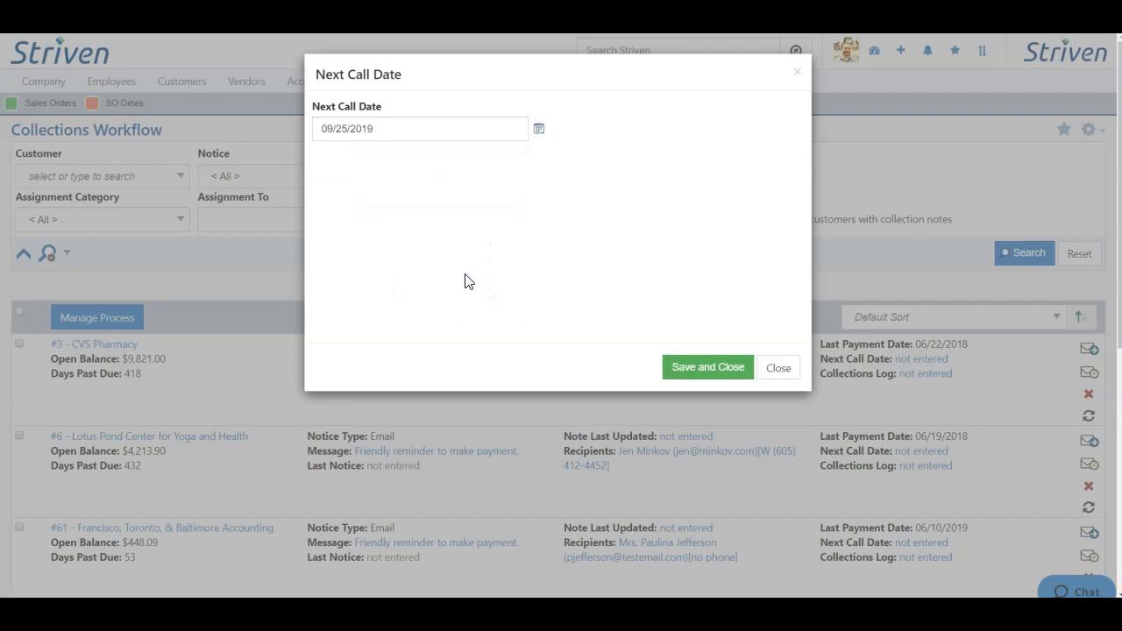
{"action": "left_click", "coordinate": [715, 375]}
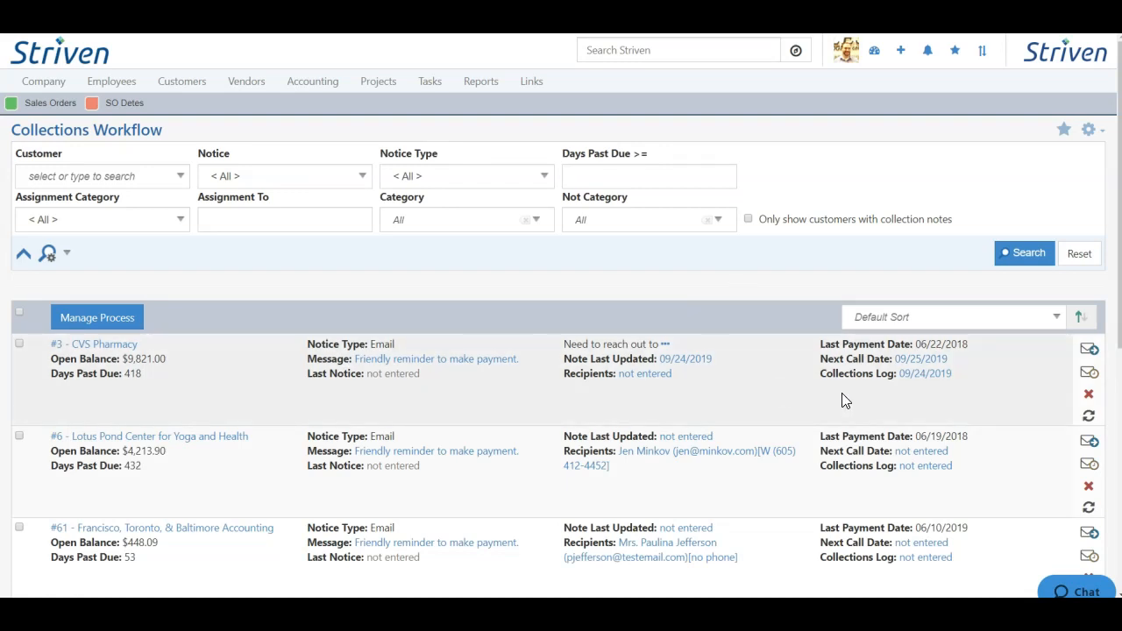
Step: Add a log note to CVS Pharmacy about contacting them tomorrow morning, then close the log
{"action": "left_click", "coordinate": [928, 377]}
{"action": "left_click", "coordinate": [406, 188]}
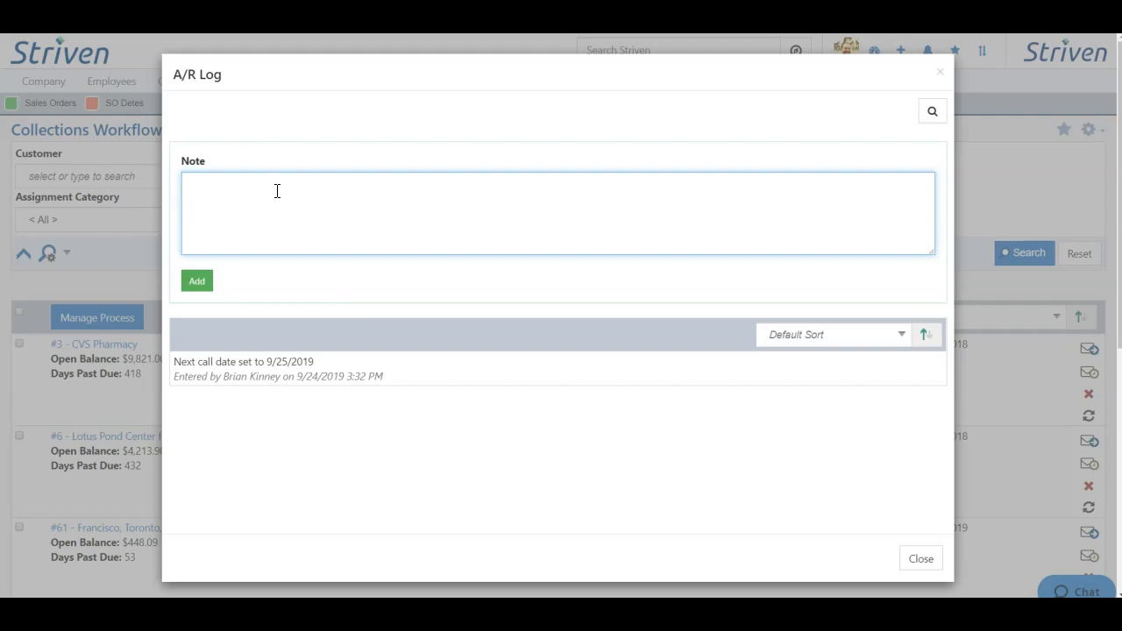
{"action": "type", "text": "Iplan to reach out directly to Velma tomorrow morning."}
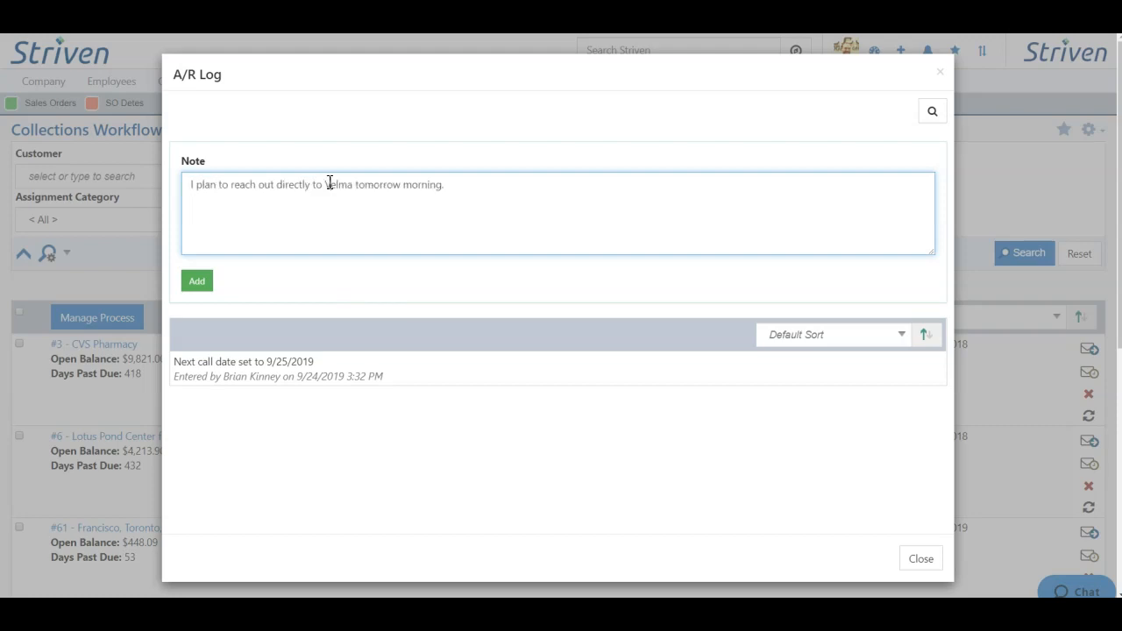
{"action": "left_click", "coordinate": [181, 279]}
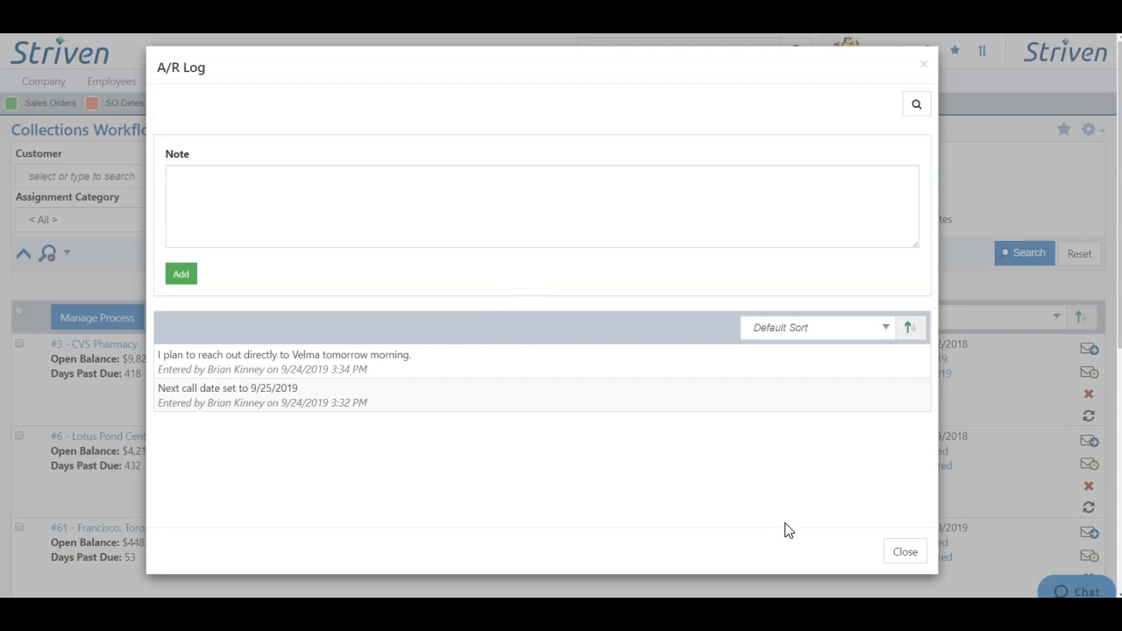
{"action": "left_click", "coordinate": [909, 558]}
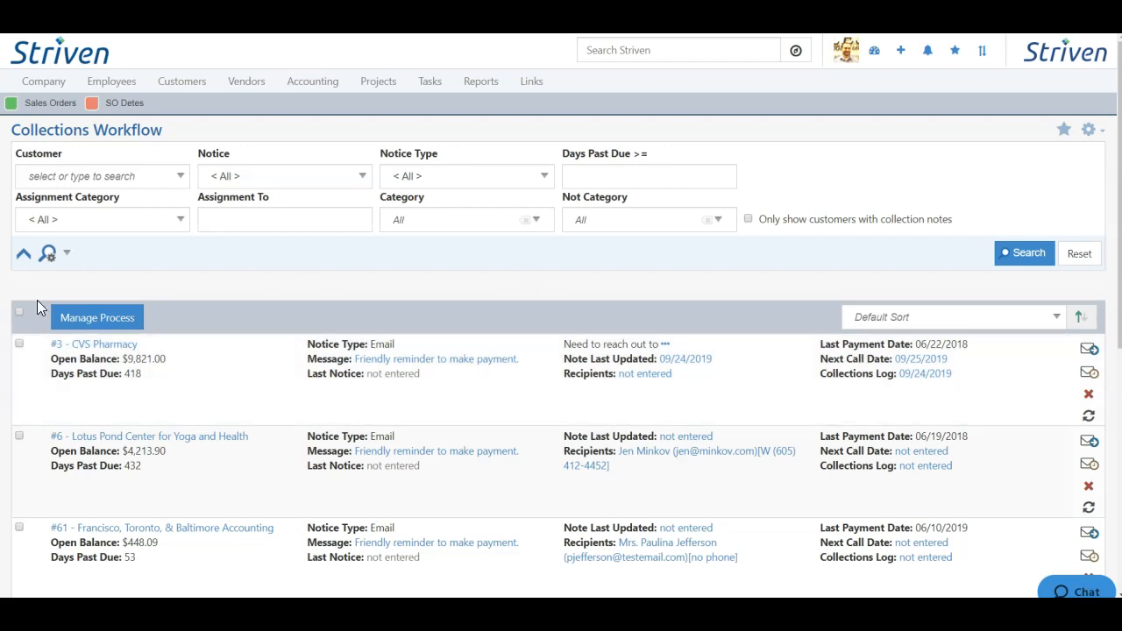
{"action": "left_click", "coordinate": [20, 345]}
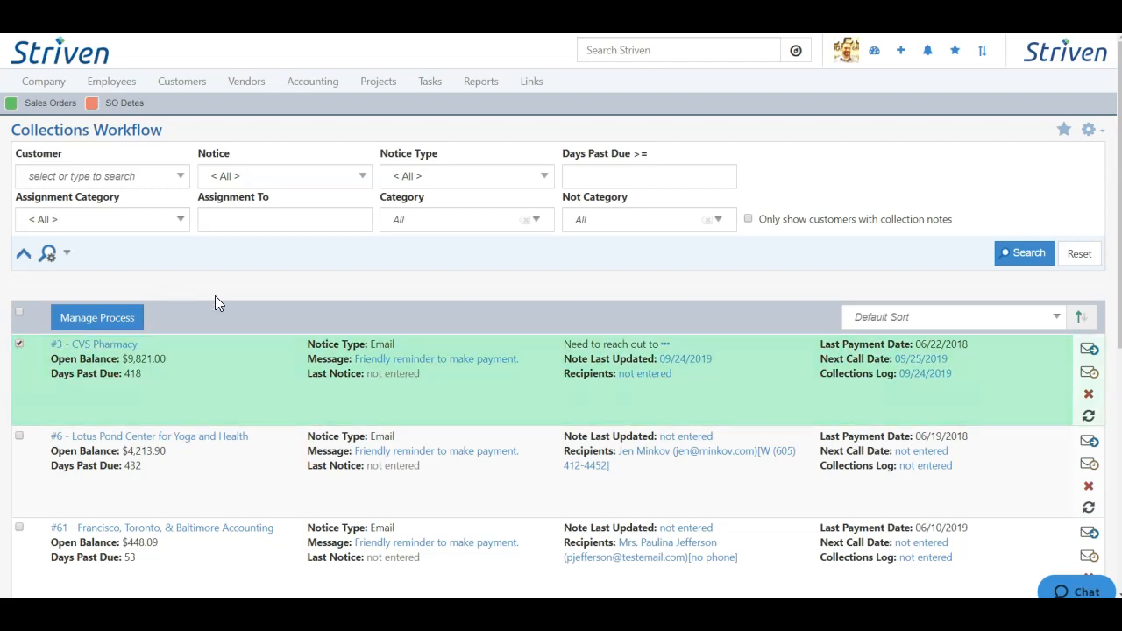
{"action": "left_click", "coordinate": [19, 437]}
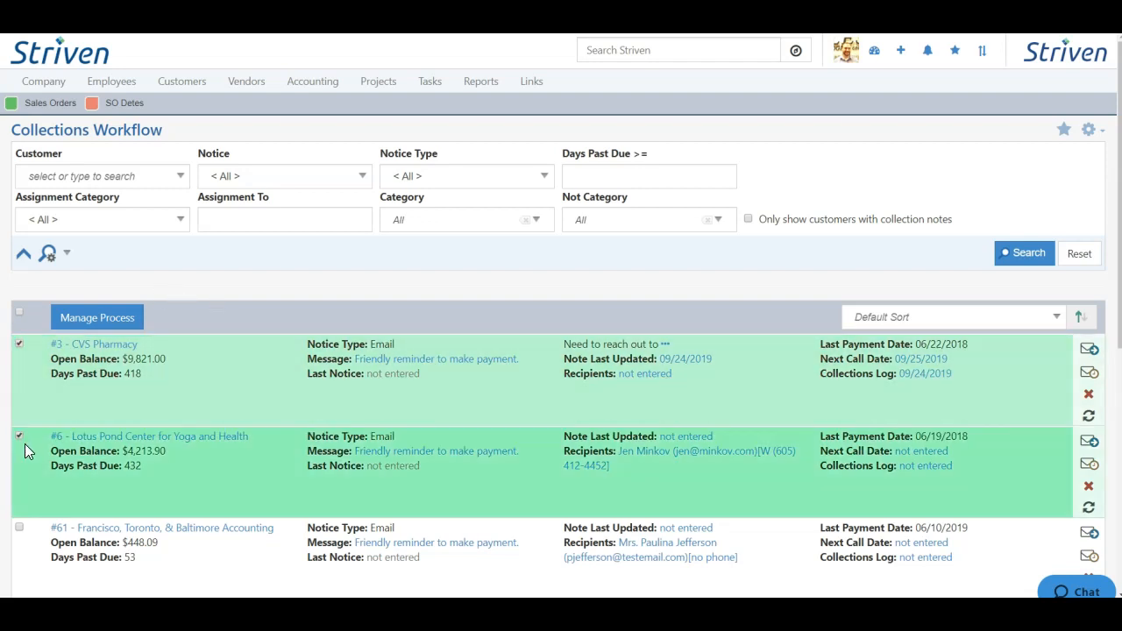
{"action": "scroll", "coordinate": [27, 448], "scroll_direction": "down", "scroll_amount": 2}
{"action": "scroll", "coordinate": [33, 438], "scroll_direction": "down", "scroll_amount": 4}
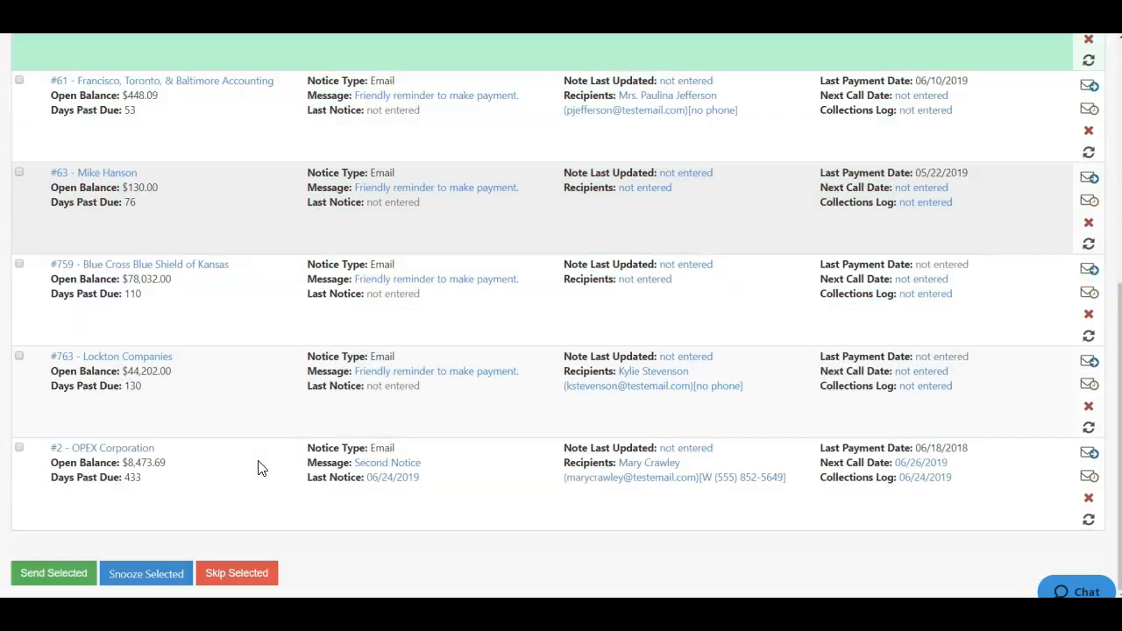
{"action": "scroll", "coordinate": [278, 520], "scroll_direction": "up", "scroll_amount": 5}
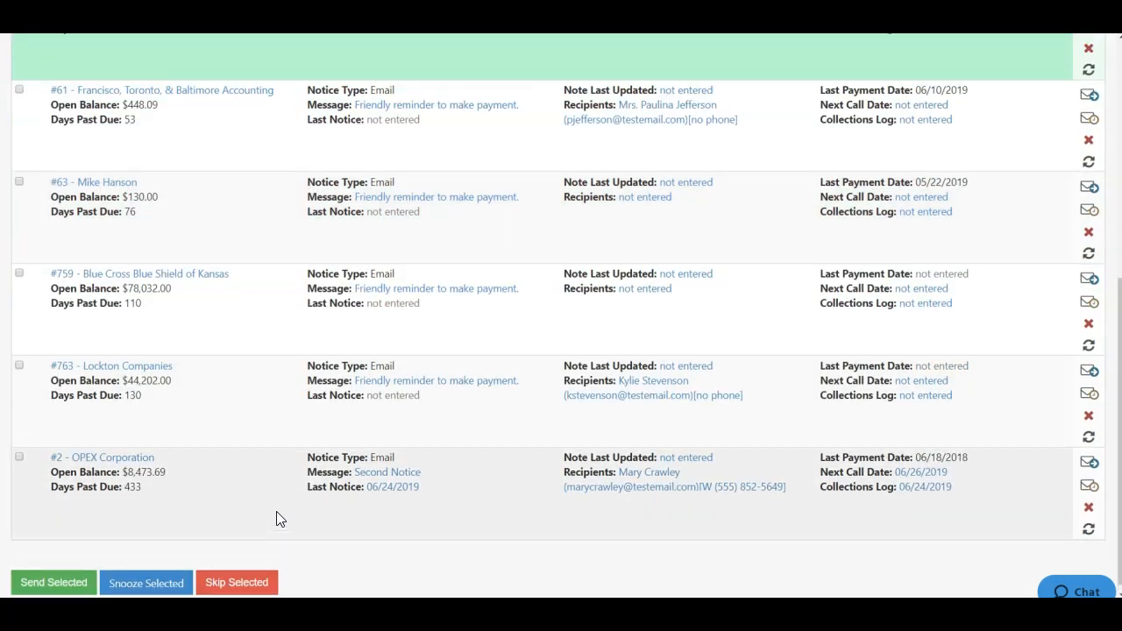
{"action": "left_click", "coordinate": [19, 250]}
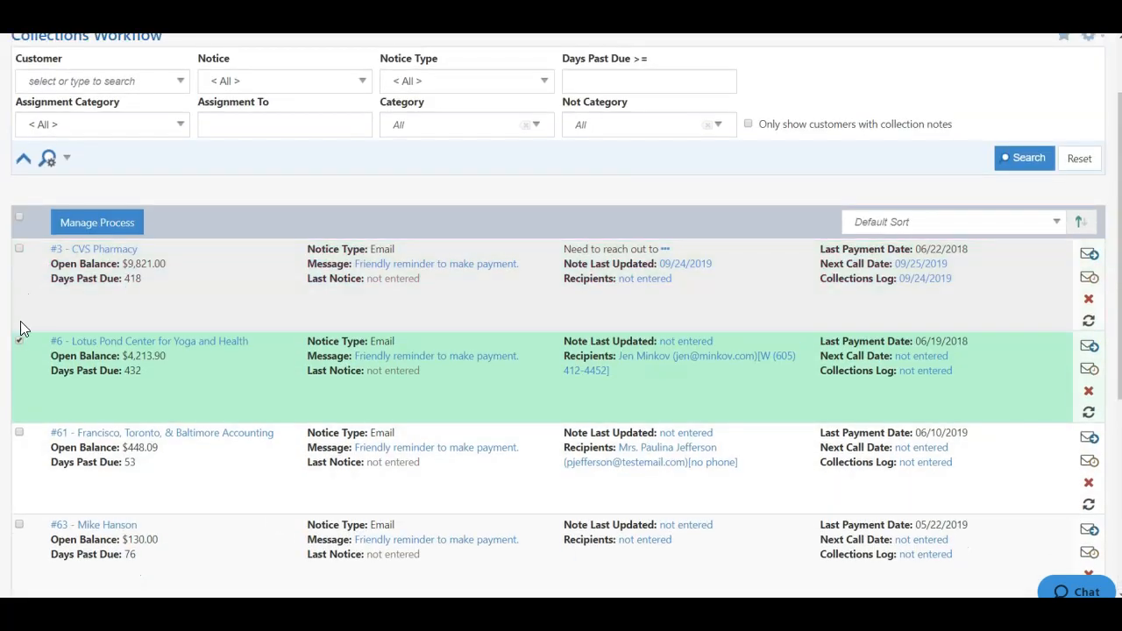
{"action": "left_click", "coordinate": [19, 340]}
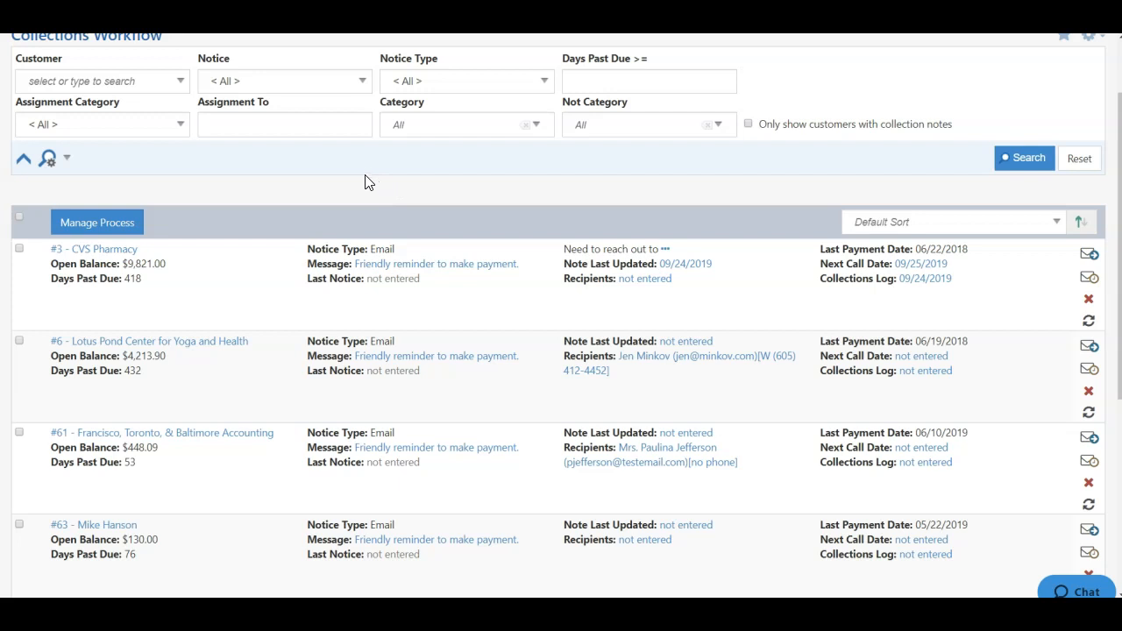
{"action": "scroll", "coordinate": [281, 158], "scroll_direction": "up", "scroll_amount": 2}
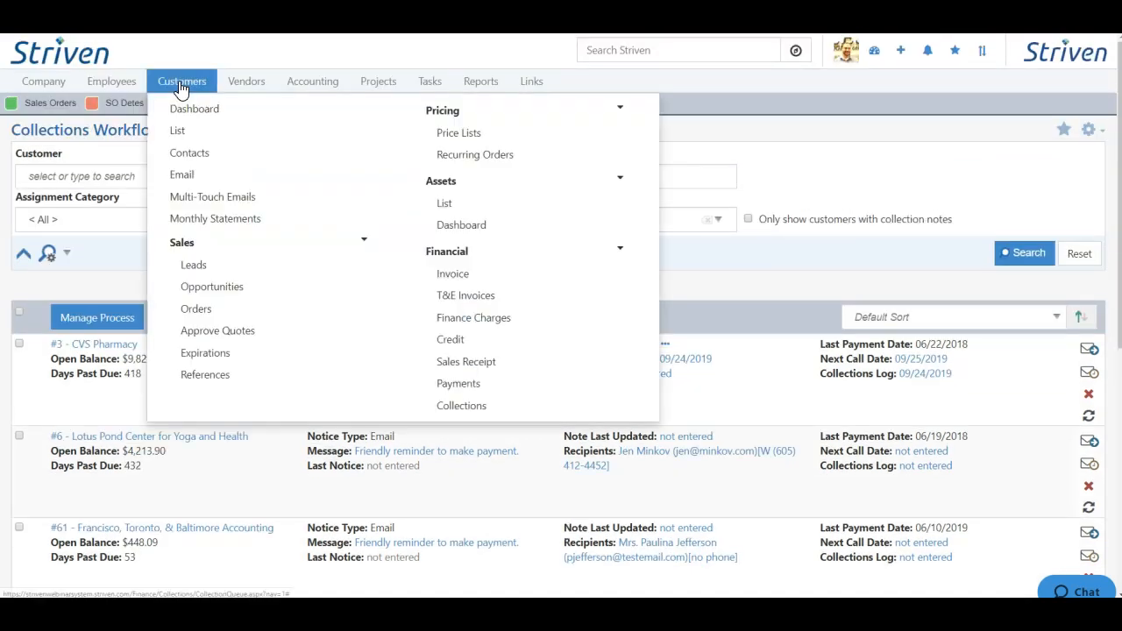
Step: From the customer list open OPEX Corporation, go to its AR section and the Collections sub-tab
{"action": "left_click", "coordinate": [180, 133]}
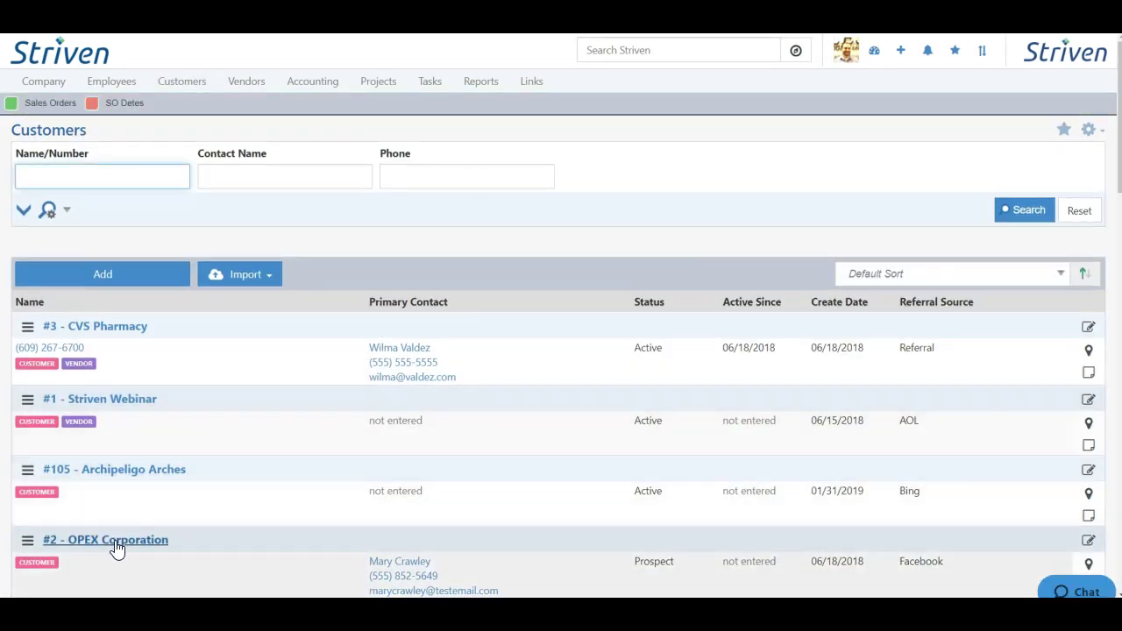
{"action": "left_click", "coordinate": [118, 541]}
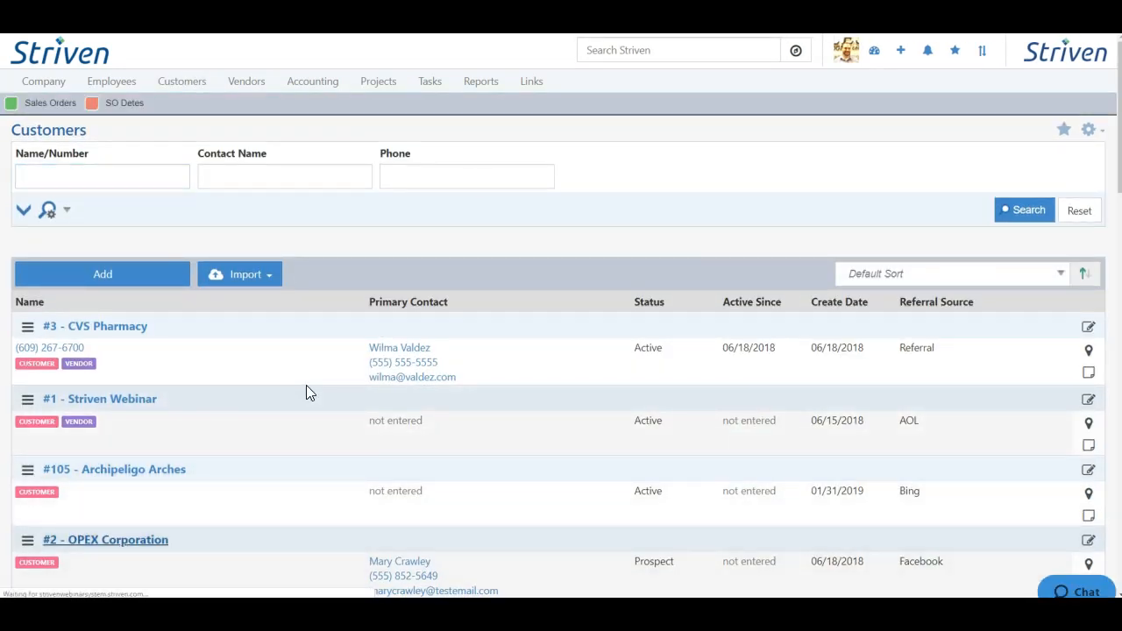
{"action": "left_click", "coordinate": [426, 178]}
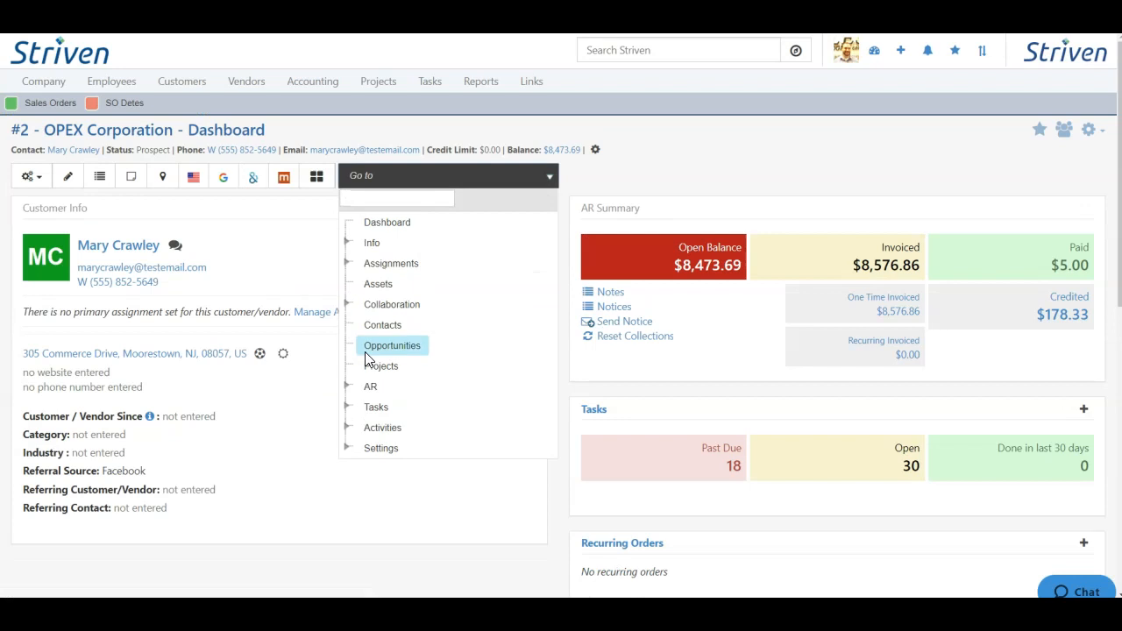
{"action": "left_click", "coordinate": [372, 392]}
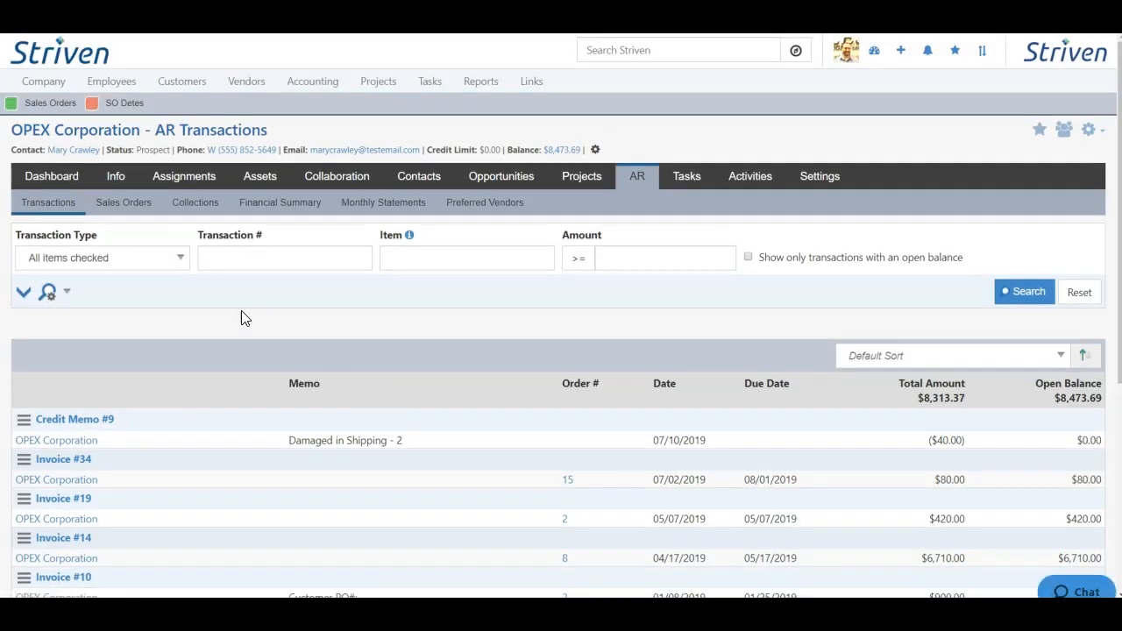
{"action": "left_click", "coordinate": [195, 202]}
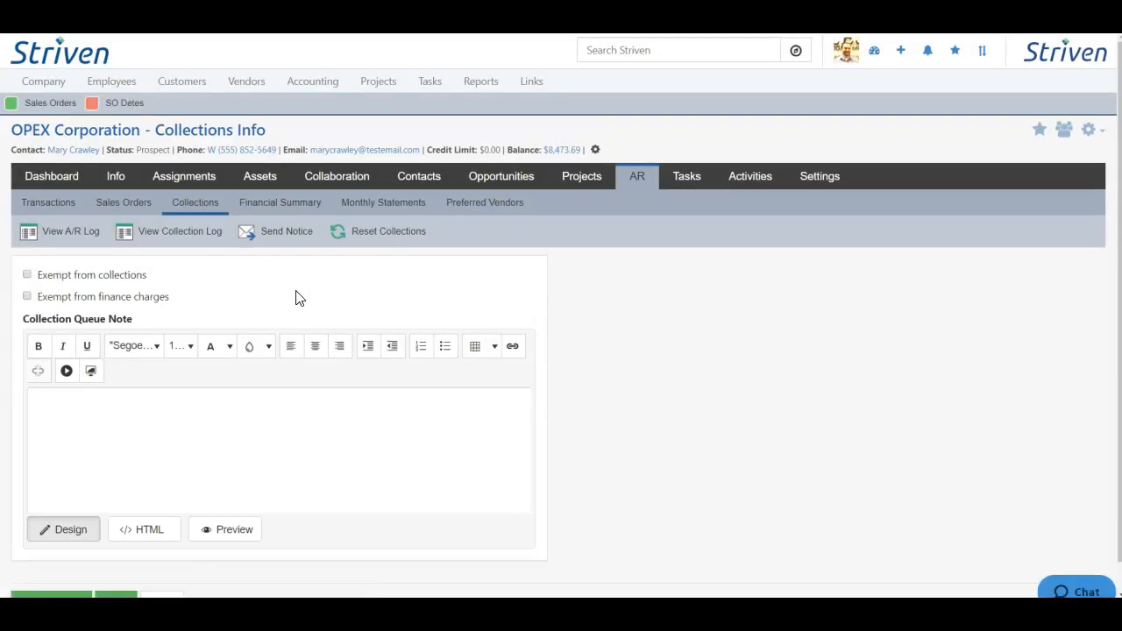
{"action": "scroll", "coordinate": [307, 294], "scroll_direction": "down", "scroll_amount": 1}
{"action": "scroll", "coordinate": [307, 294], "scroll_direction": "down", "scroll_amount": 1}
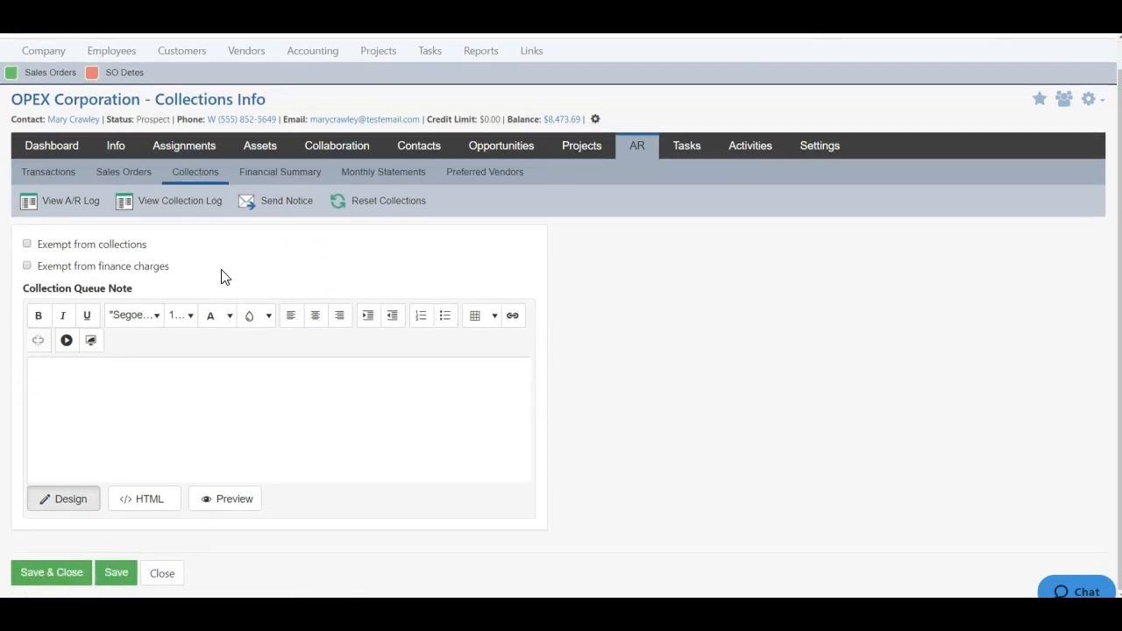
{"action": "left_click", "coordinate": [58, 202]}
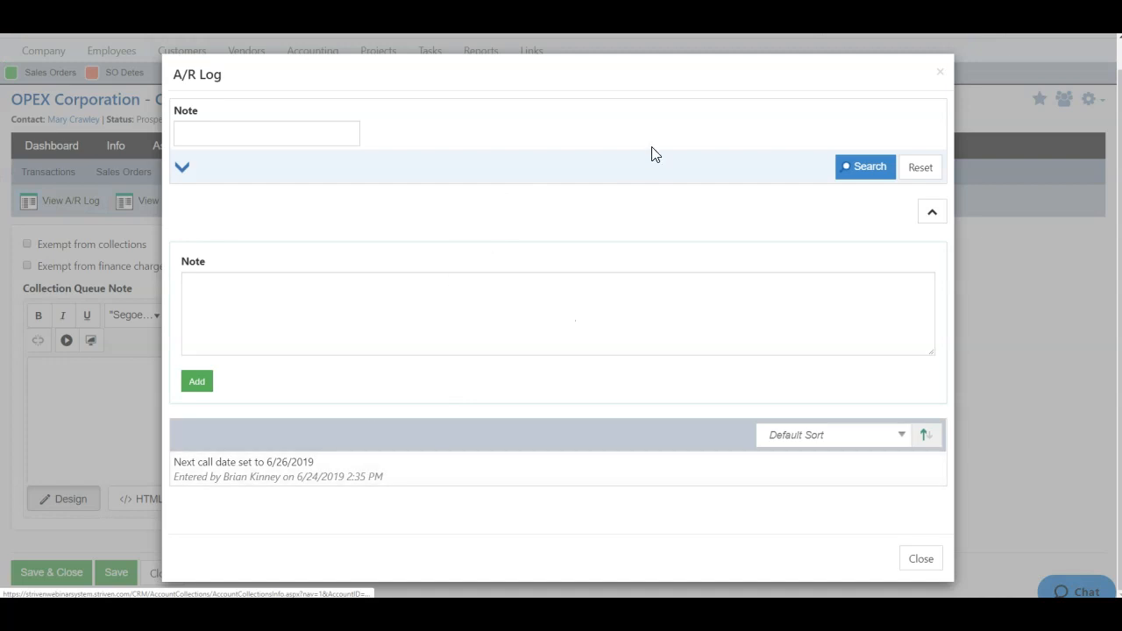
{"action": "left_click", "coordinate": [941, 74]}
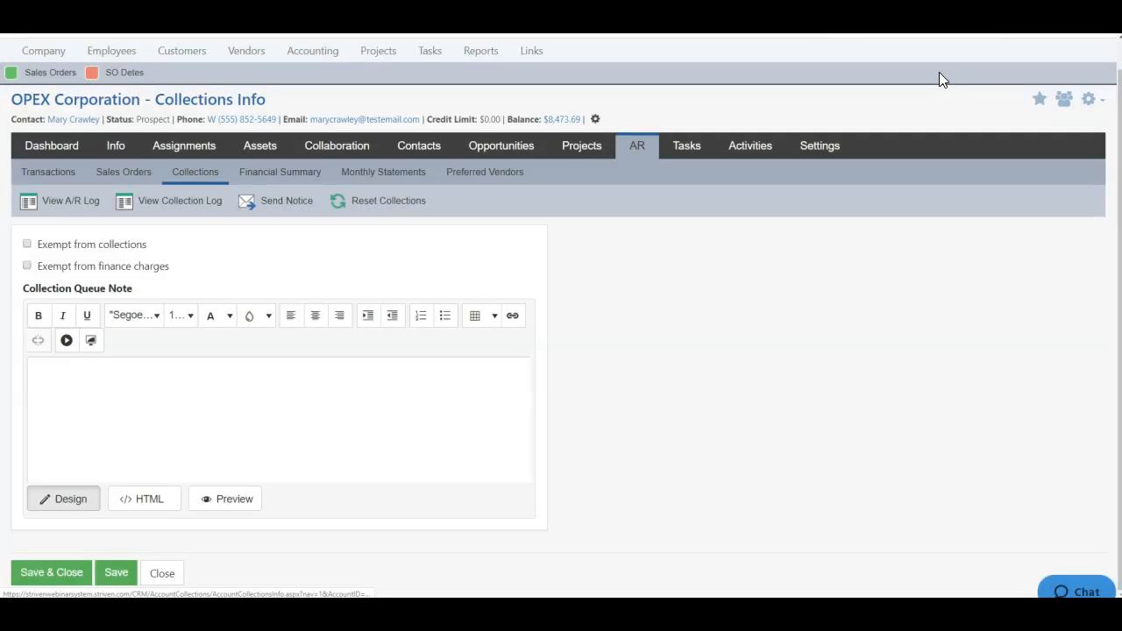
{"action": "left_click", "coordinate": [174, 205]}
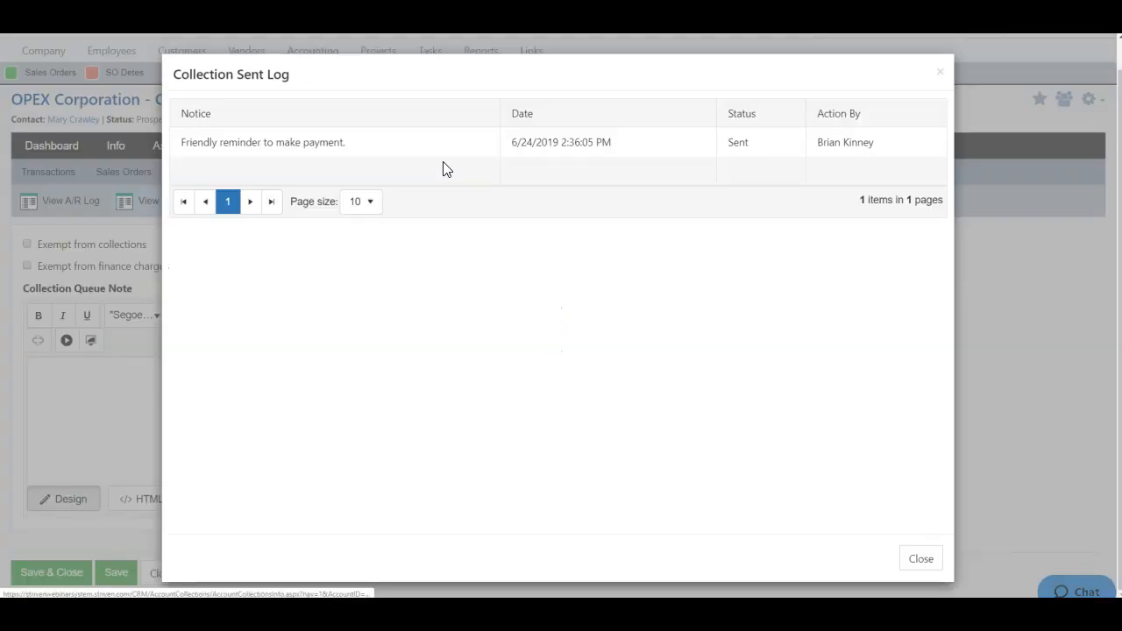
{"action": "left_click", "coordinate": [941, 75]}
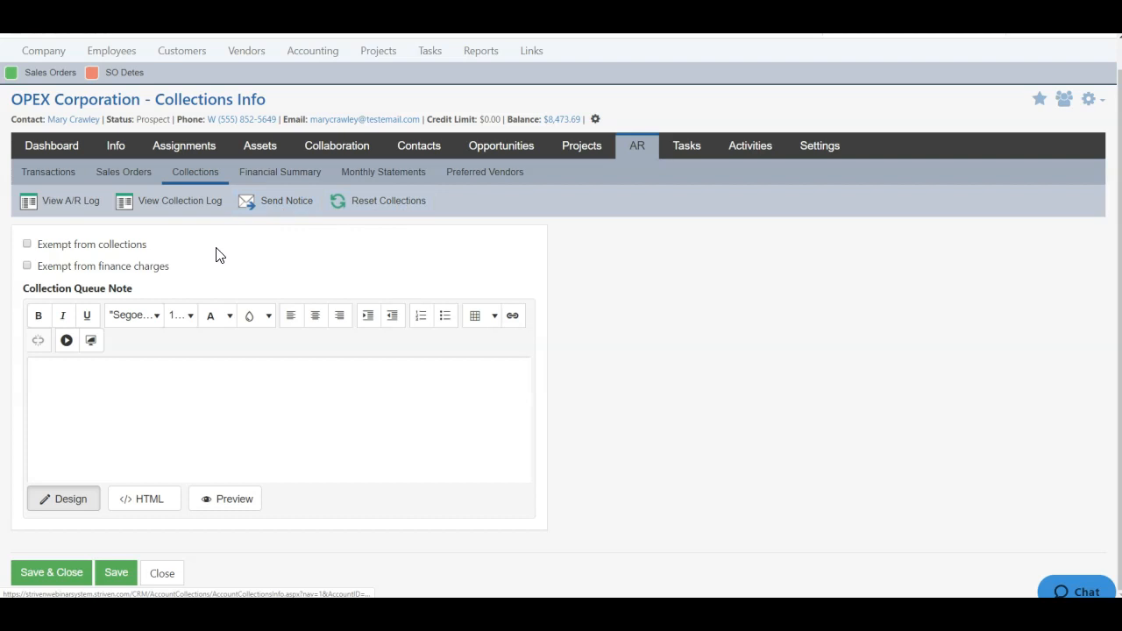
Step: Mark OPEX Corporation exempt from collections and from finance charges, and save the customer
{"action": "left_click", "coordinate": [27, 244]}
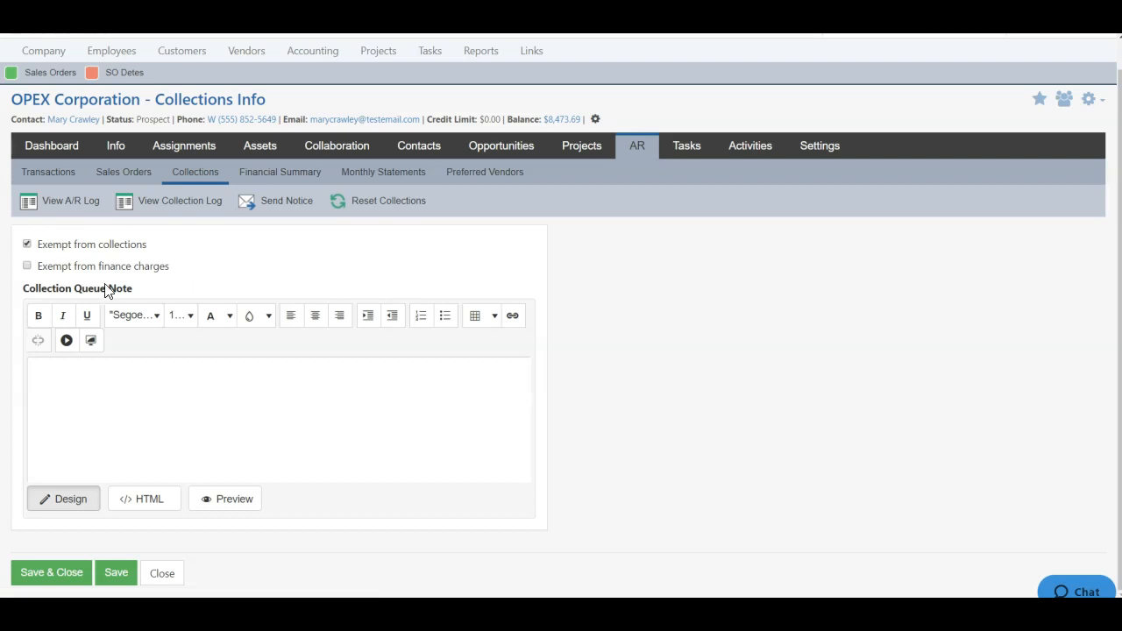
{"action": "left_click", "coordinate": [27, 267]}
{"action": "left_click", "coordinate": [117, 575]}
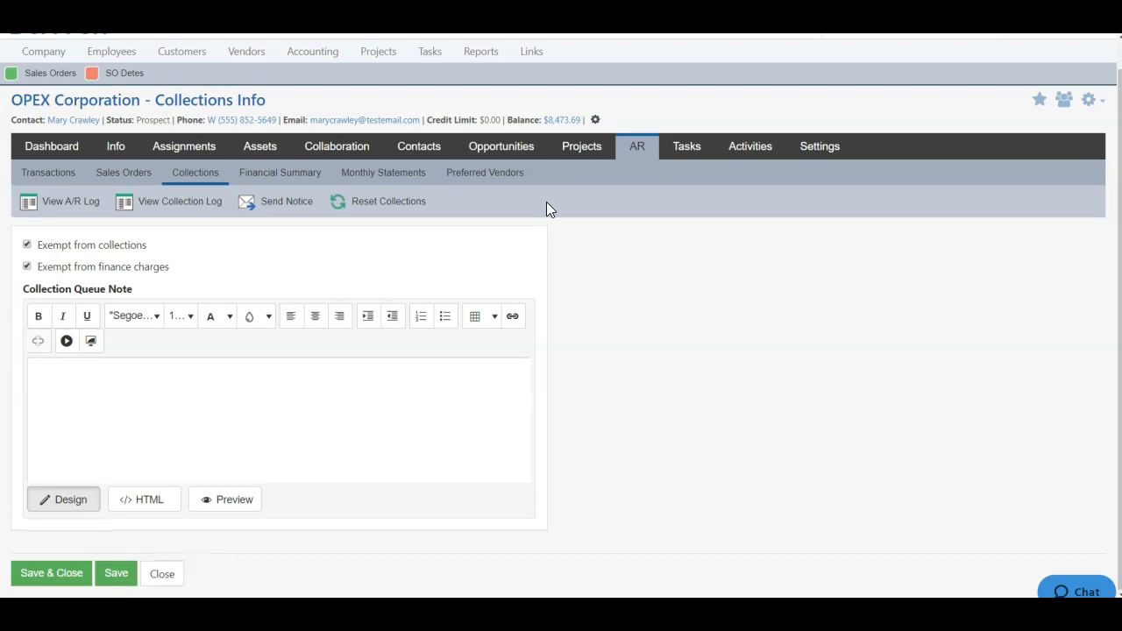